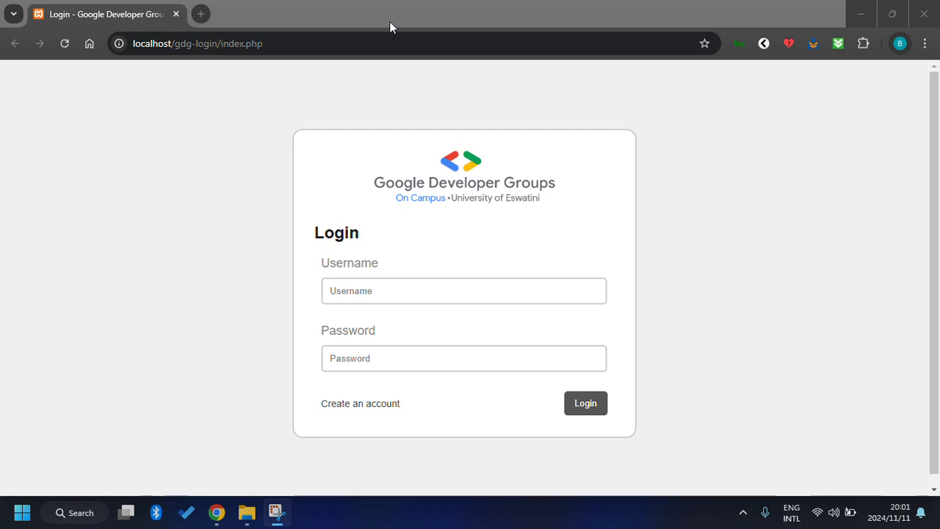
Fill in the login form with a username and a password.
{"action": "scroll", "coordinate": [439, 173], "scroll_direction": "down", "scroll_amount": 1}
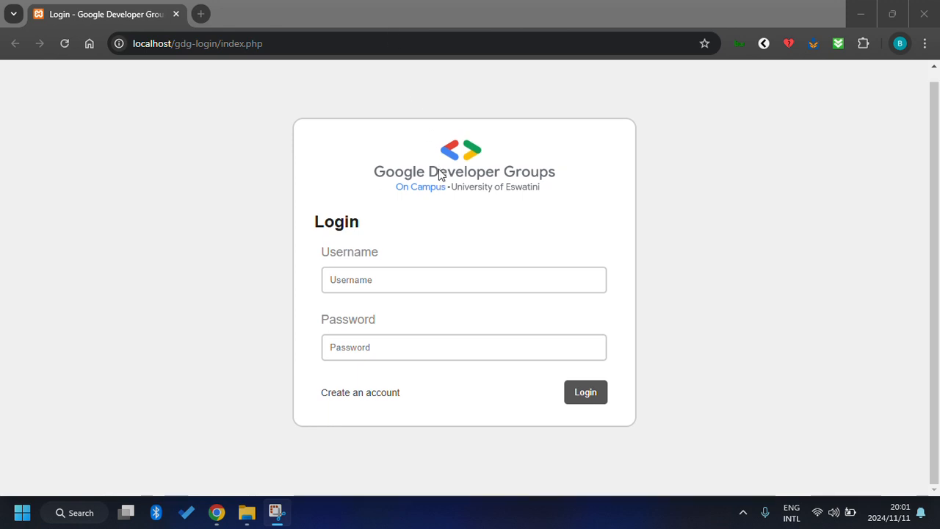
{"action": "scroll", "coordinate": [439, 173], "scroll_direction": "up", "scroll_amount": 1}
{"action": "scroll", "coordinate": [439, 174], "scroll_direction": "down", "scroll_amount": 1}
{"action": "scroll", "coordinate": [439, 174], "scroll_direction": "up", "scroll_amount": 1}
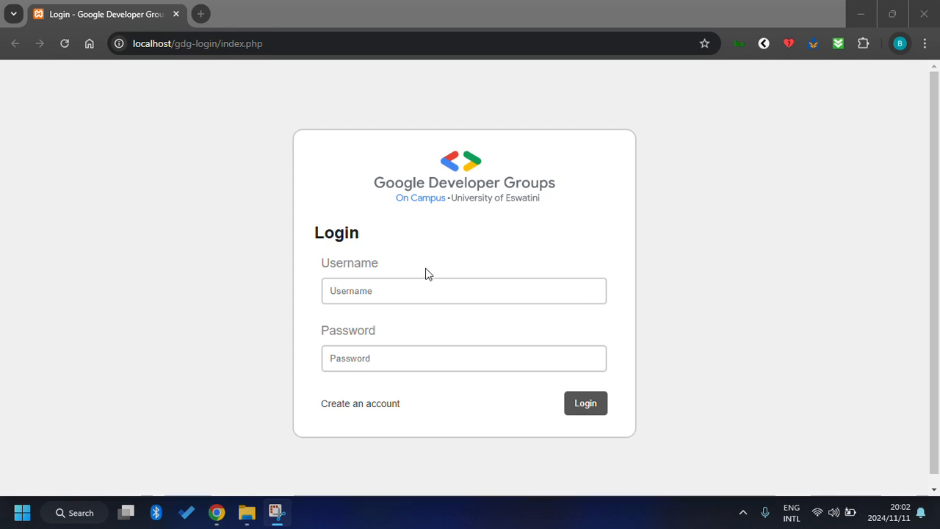
{"action": "left_click", "coordinate": [393, 289]}
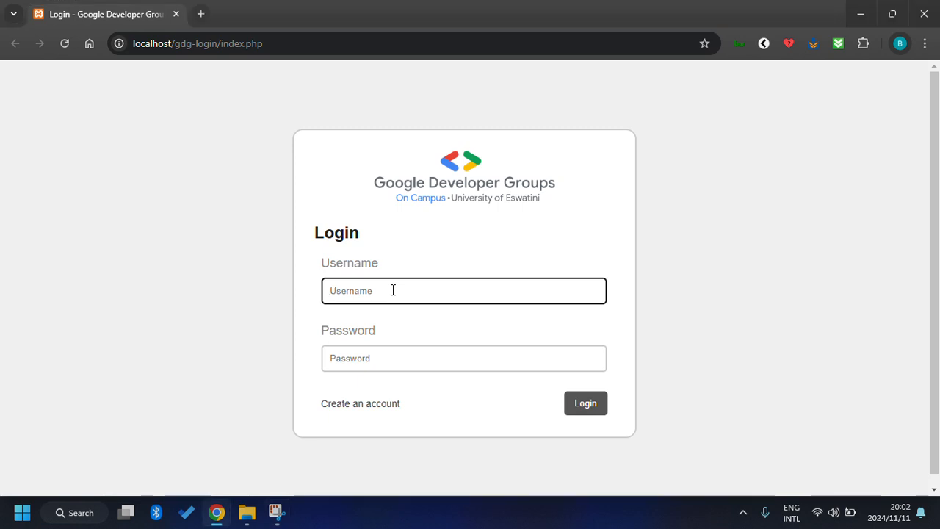
{"action": "type", "text": "br"}
{"action": "type", "text": "tmavuso"}
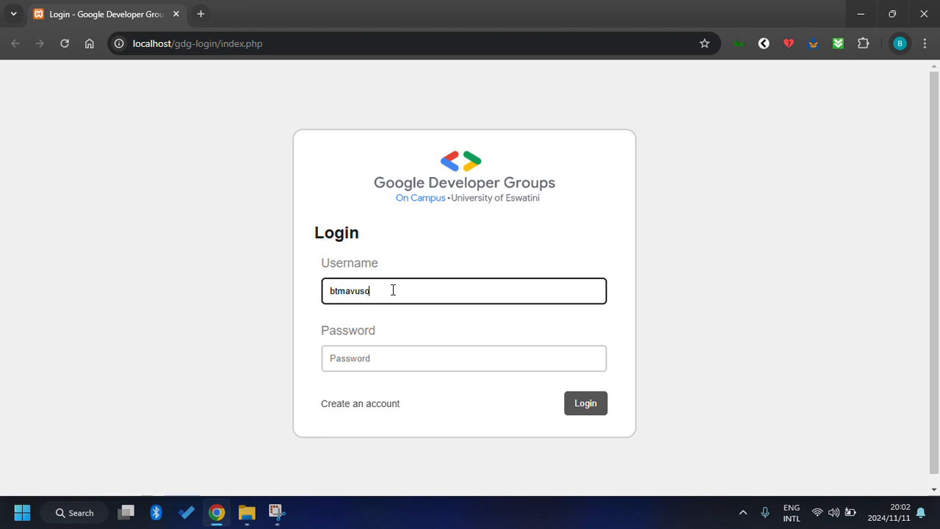
{"action": "left_click", "coordinate": [384, 360]}
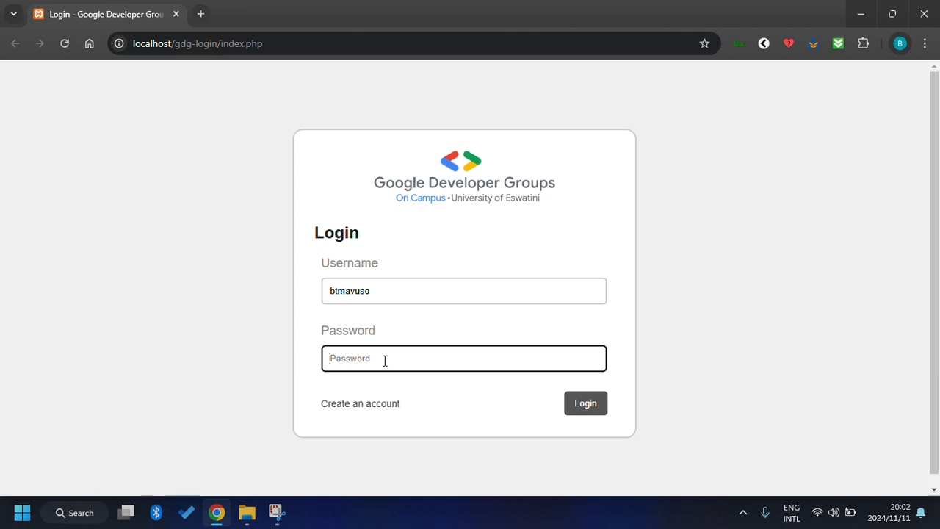
{"action": "type", "text": "**************"}
Submit the login, get the incorrect username or password error, and go to Sign Up.
{"action": "left_click", "coordinate": [584, 411]}
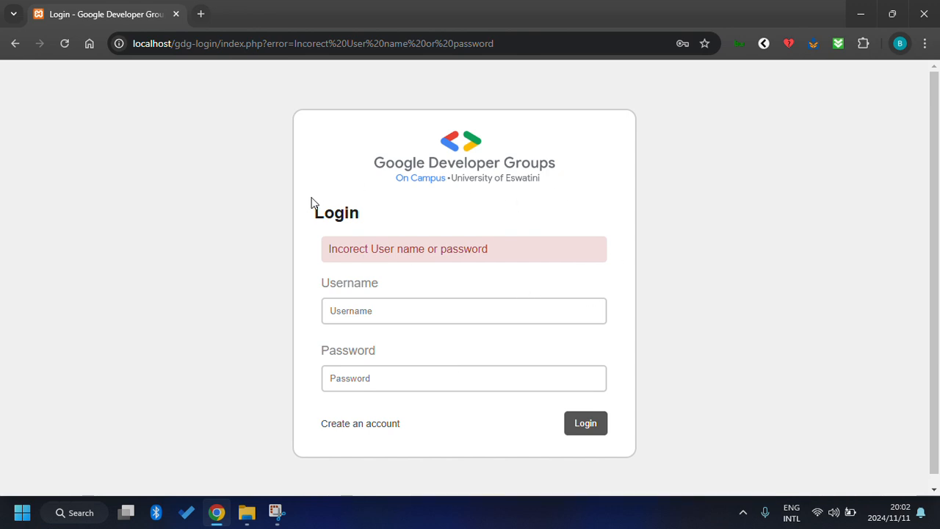
{"action": "left_click", "coordinate": [370, 424]}
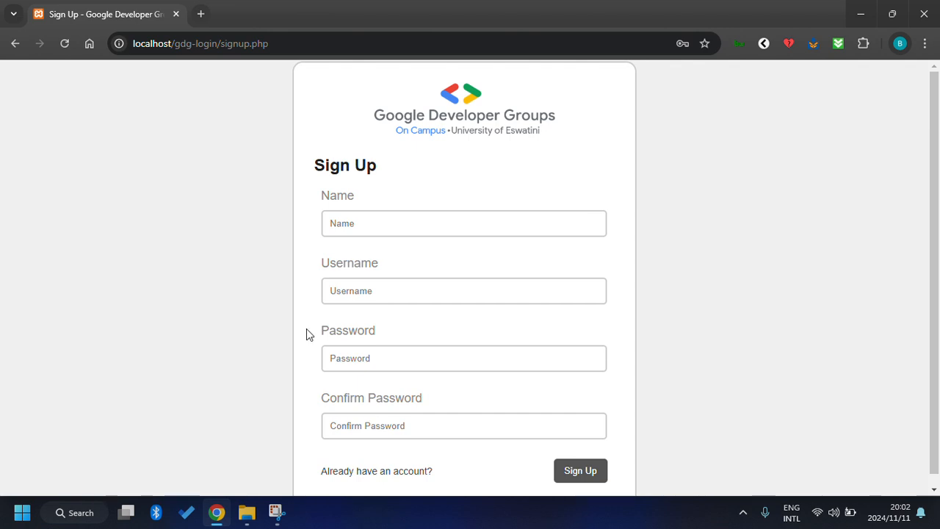
Fill the sign-up form with a name, the saved username, a password and its confirmation.
{"action": "left_click", "coordinate": [350, 222]}
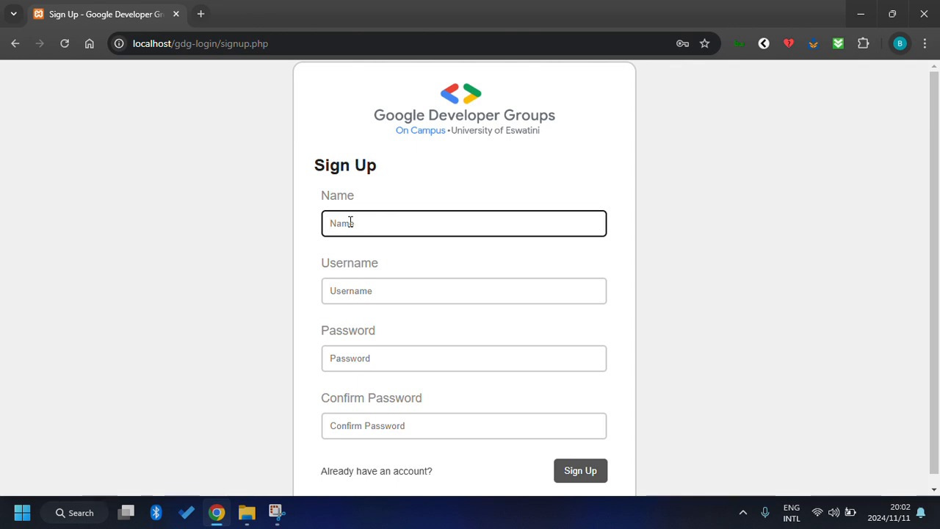
{"action": "type", "text": "Bathandwa"}
{"action": "left_click", "coordinate": [403, 295]}
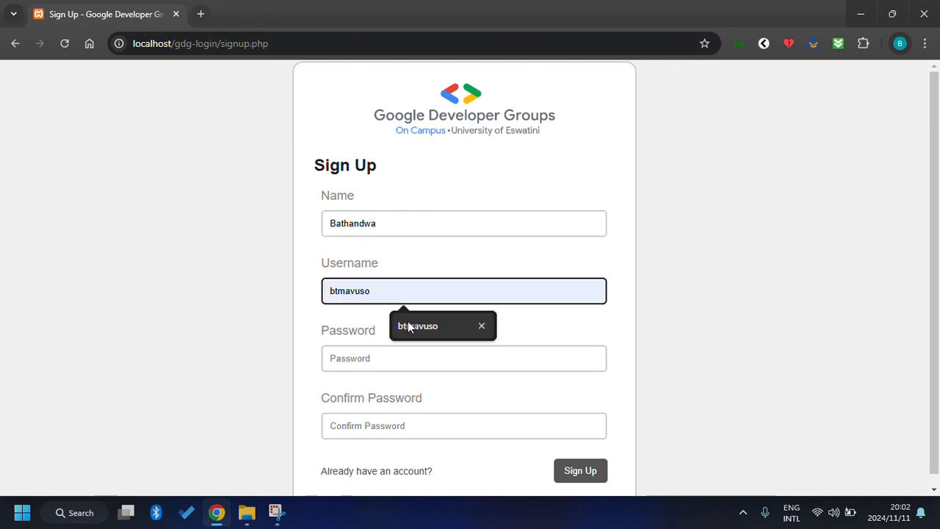
{"action": "left_click", "coordinate": [408, 321]}
{"action": "left_click", "coordinate": [397, 360]}
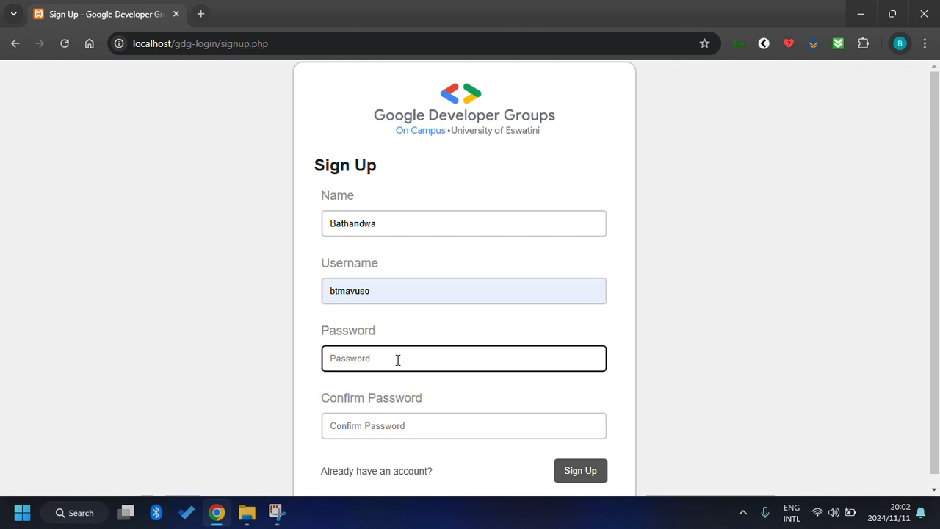
{"action": "type", "text": "123456"}
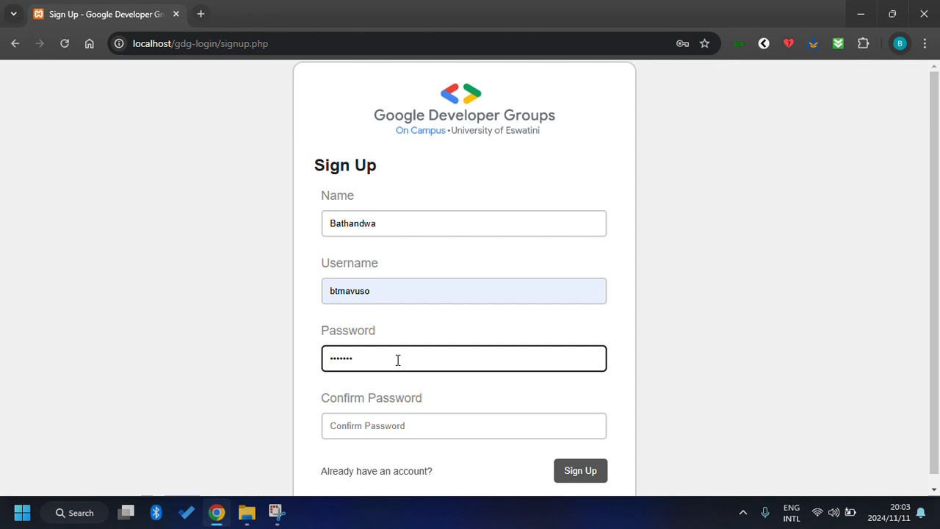
{"action": "type", "text": "789"}
{"action": "left_click", "coordinate": [338, 425]}
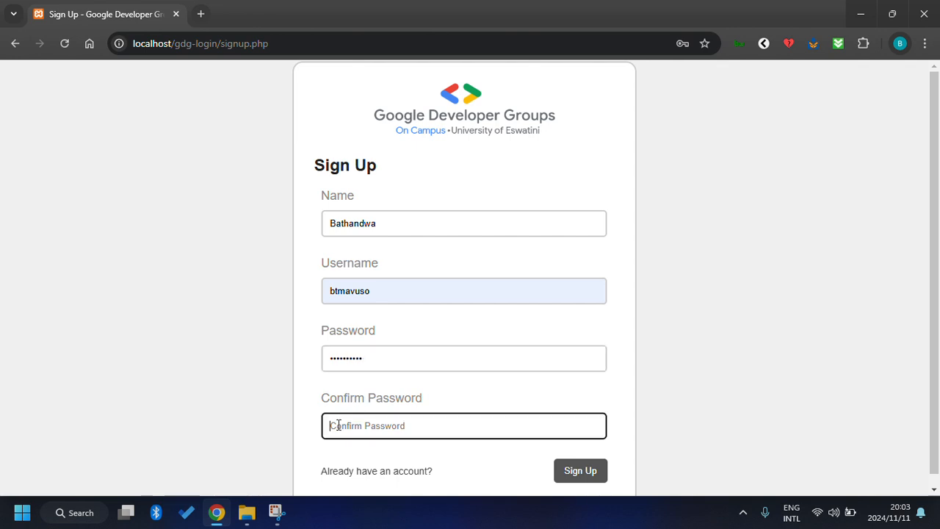
{"action": "type", "text": "1234567890"}
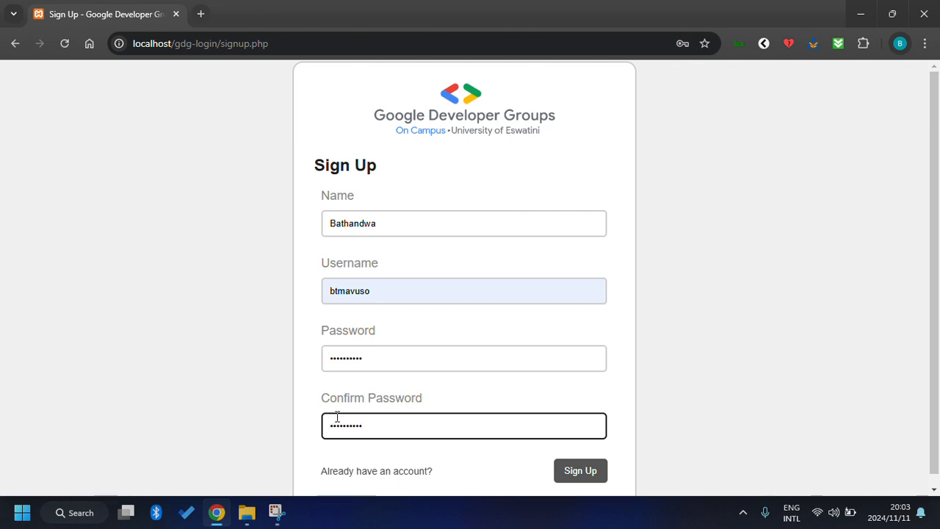
Submit the sign-up form to create the account, then return to the login page.
{"action": "scroll", "coordinate": [468, 322], "scroll_direction": "down", "scroll_amount": 1}
{"action": "left_click", "coordinate": [588, 460]}
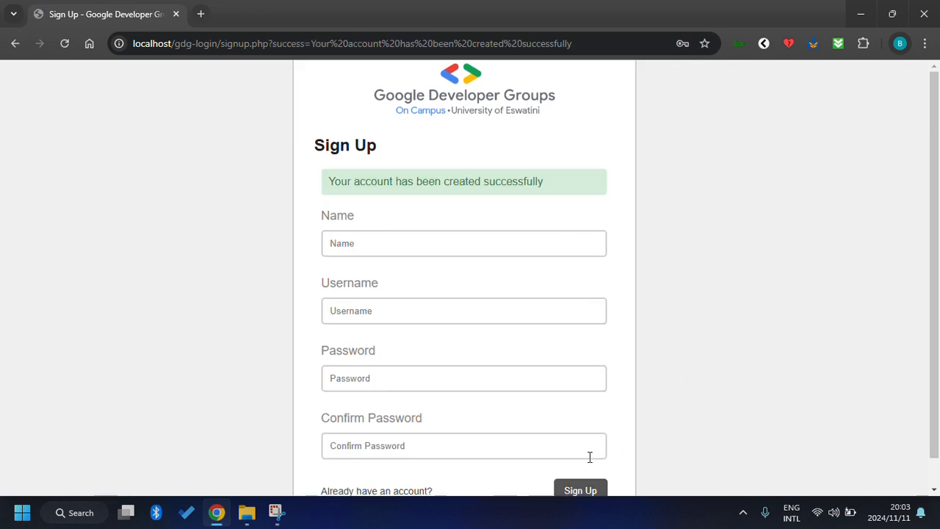
{"action": "scroll", "coordinate": [489, 285], "scroll_direction": "down", "scroll_amount": 1}
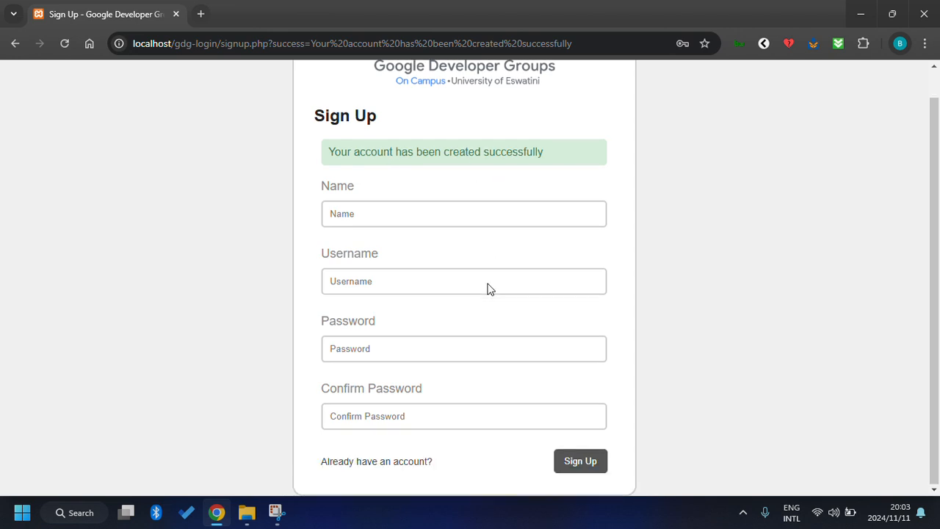
{"action": "left_click", "coordinate": [419, 462]}
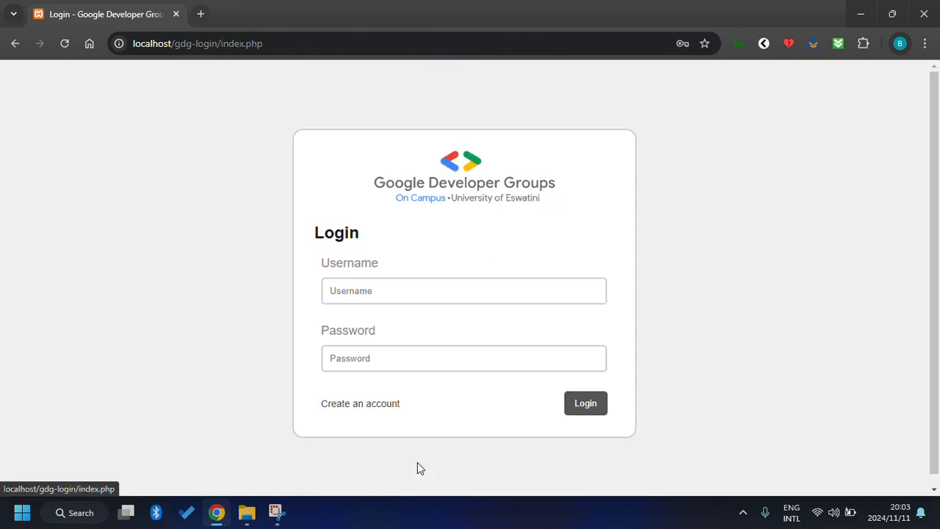
Log in with the saved username and new password, and let Chrome save the password.
{"action": "left_click", "coordinate": [345, 290]}
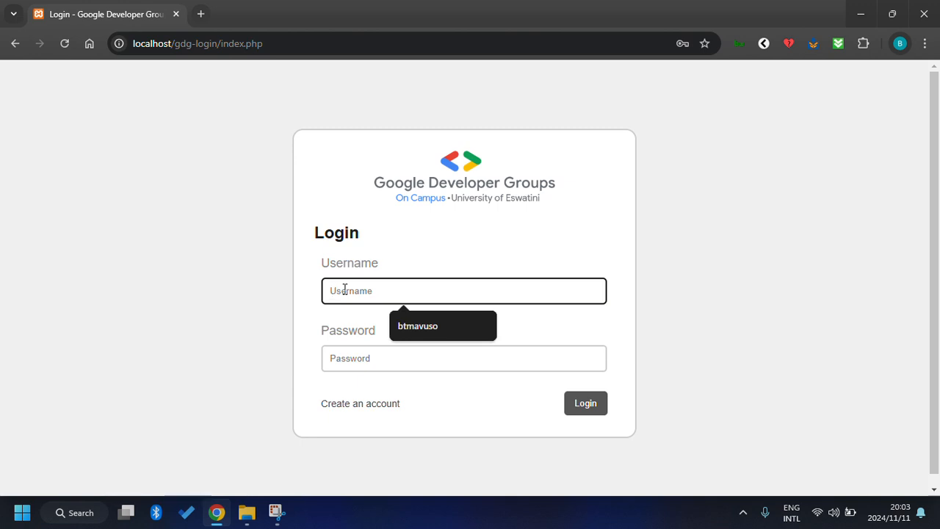
{"action": "left_click", "coordinate": [445, 333]}
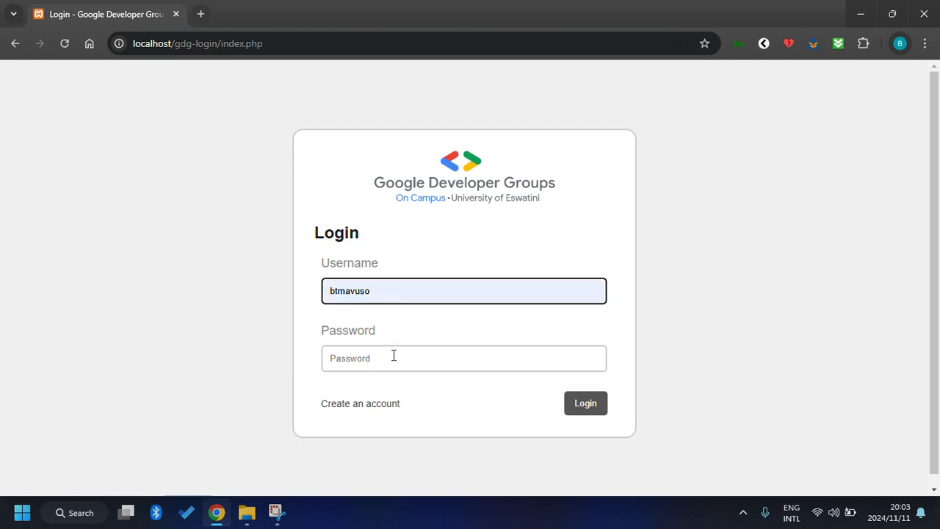
{"action": "left_click", "coordinate": [394, 355]}
{"action": "type", "text": "•"}
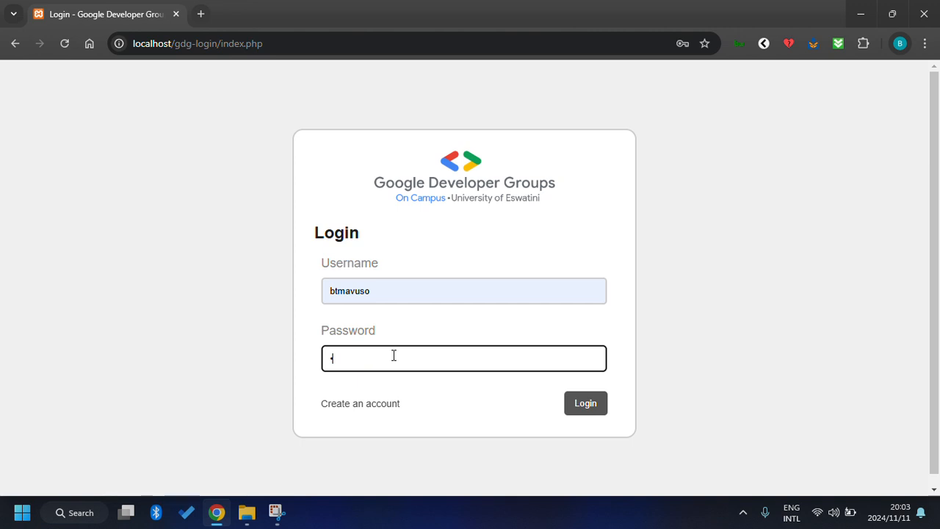
{"action": "key", "text": "BackSpace"}
{"action": "type", "text": "•••••••••"}
{"action": "left_click", "coordinate": [591, 405]}
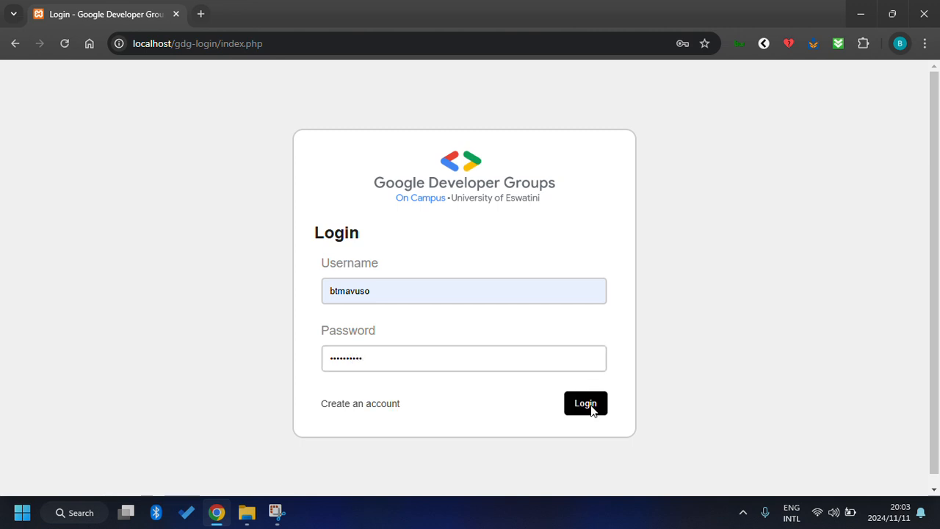
{"action": "left_click", "coordinate": [634, 252]}
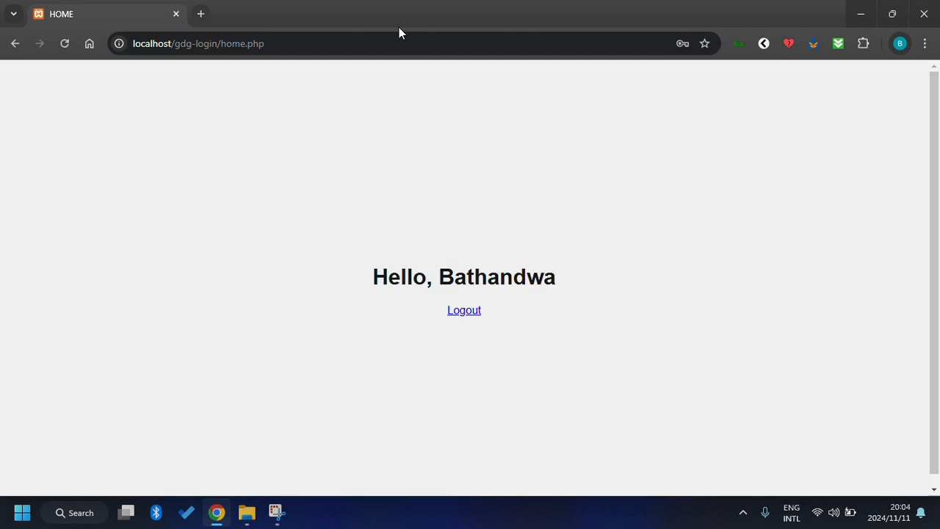
Log out of the account using the Logout link on home.php.
{"action": "left_click", "coordinate": [464, 311]}
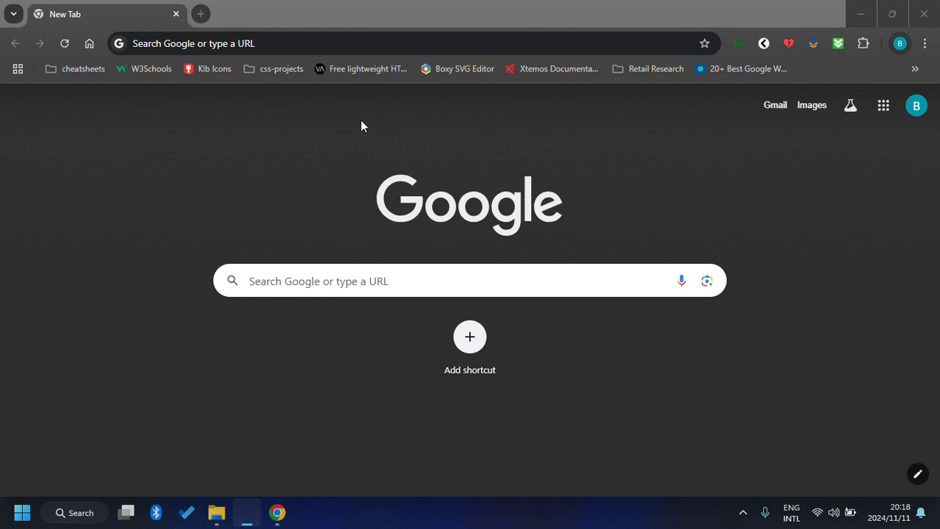
Search 'vs code download' and start the VS Code Windows installer download.
{"action": "left_click", "coordinate": [255, 49]}
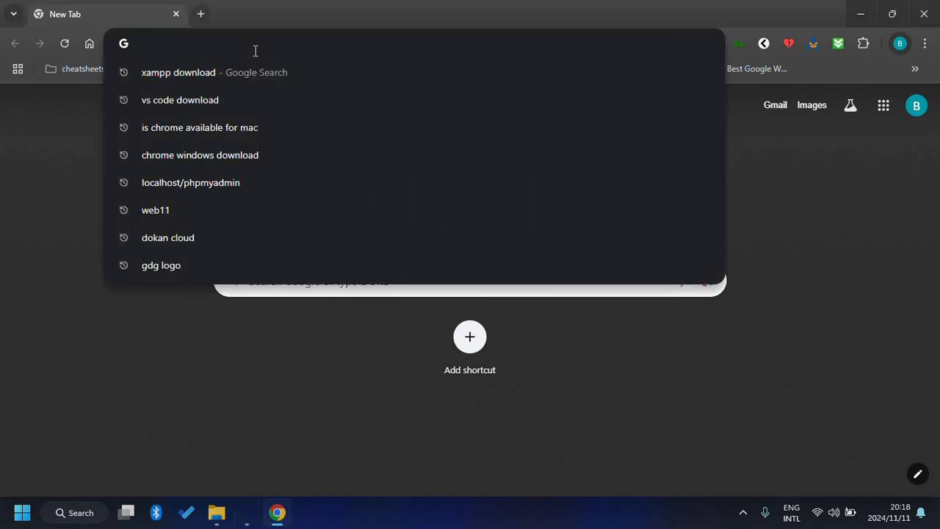
{"action": "type", "text": "vs"}
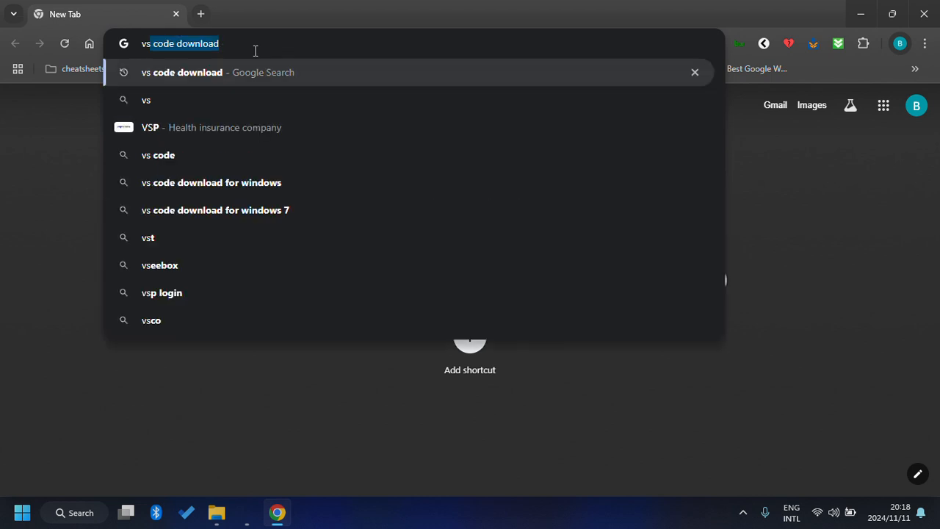
{"action": "key", "text": "Return"}
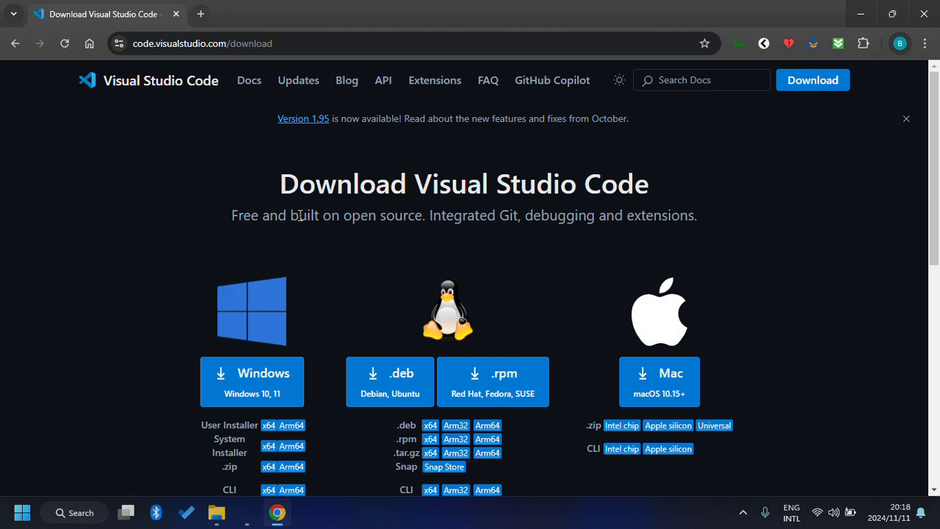
{"action": "scroll", "coordinate": [299, 215], "scroll_direction": "down", "scroll_amount": 1}
{"action": "scroll", "coordinate": [299, 215], "scroll_direction": "down", "scroll_amount": 1}
{"action": "scroll", "coordinate": [299, 215], "scroll_direction": "up", "scroll_amount": 1}
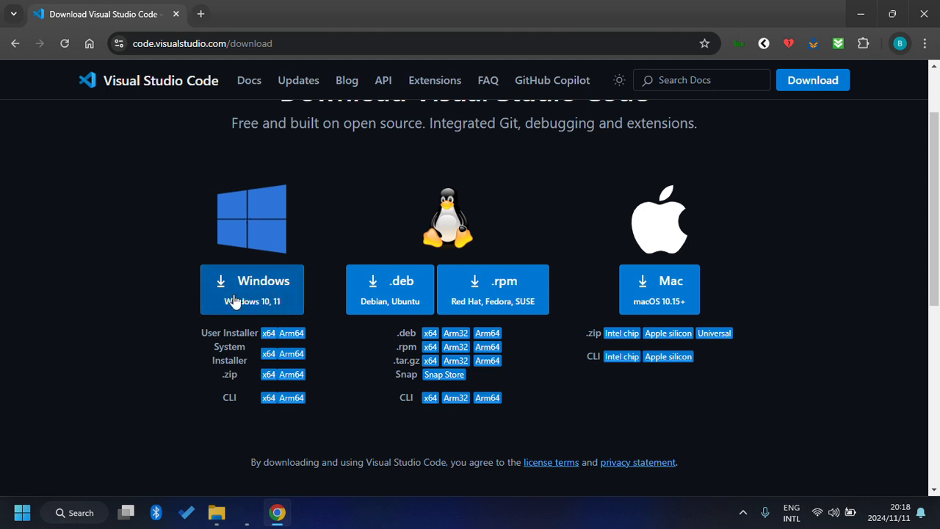
{"action": "scroll", "coordinate": [268, 366], "scroll_direction": "down", "scroll_amount": 1}
{"action": "scroll", "coordinate": [269, 371], "scroll_direction": "down", "scroll_amount": 1}
{"action": "scroll", "coordinate": [269, 371], "scroll_direction": "up", "scroll_amount": 1}
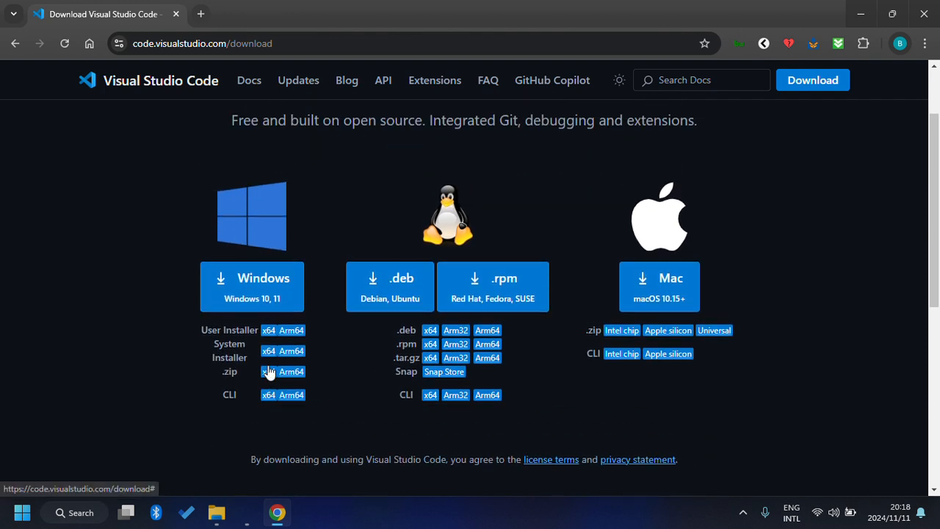
{"action": "left_click", "coordinate": [252, 295]}
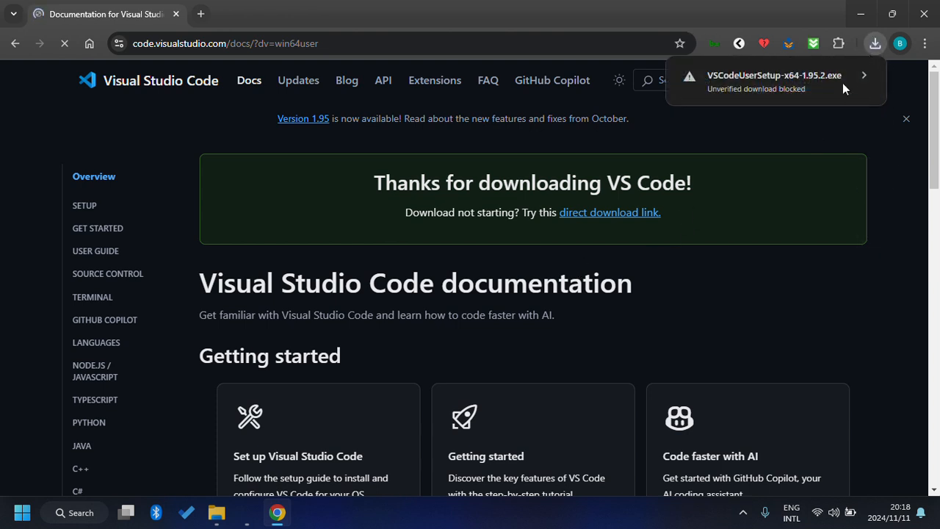
Keep the unverified VSCodeUserSetup-x64-1.95.2.exe download and check its progress.
{"action": "left_click", "coordinate": [819, 90]}
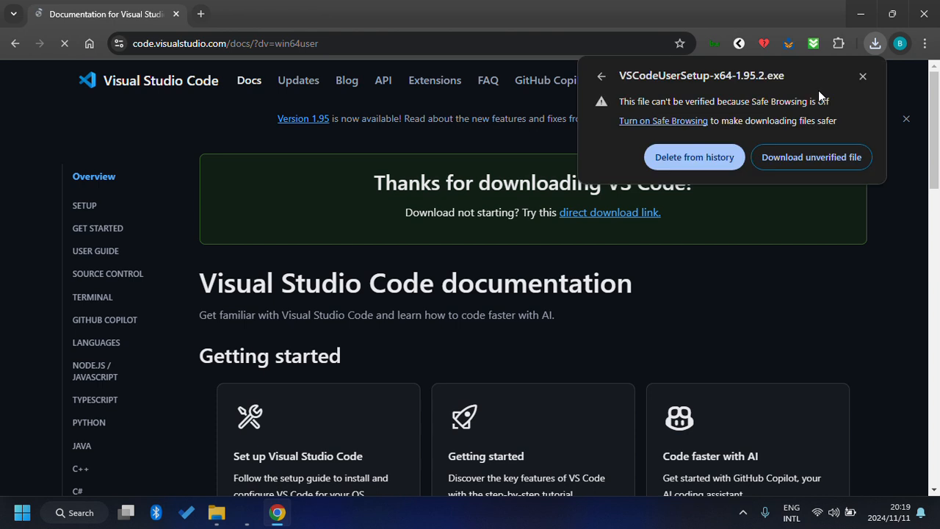
{"action": "left_click", "coordinate": [819, 160]}
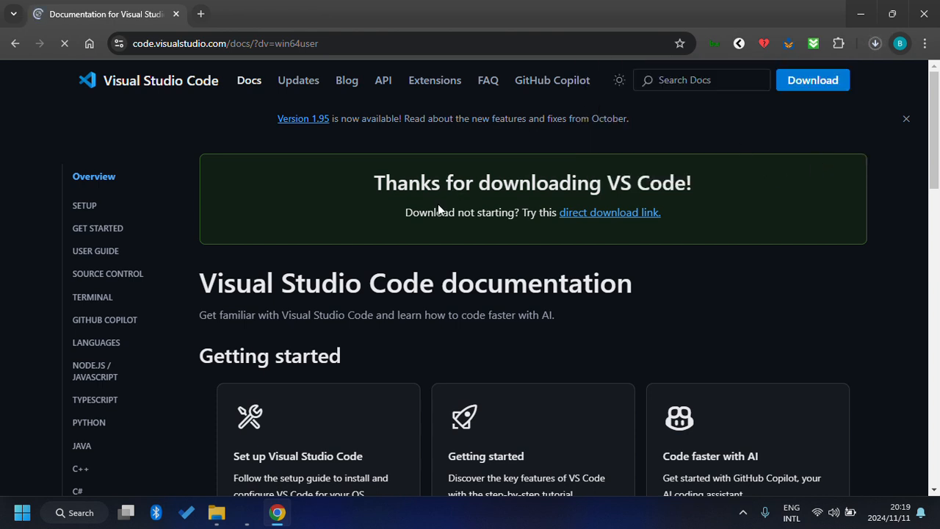
{"action": "left_click", "coordinate": [875, 50]}
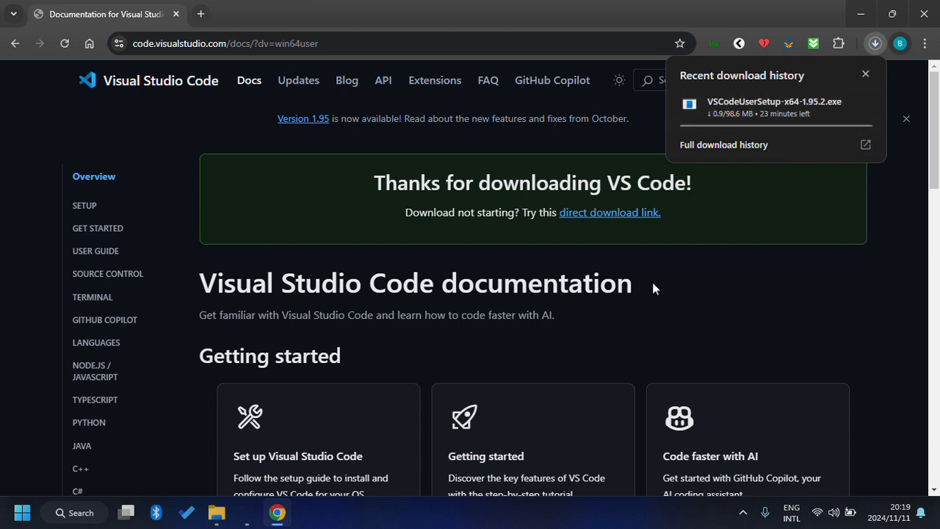
{"action": "left_click", "coordinate": [698, 303]}
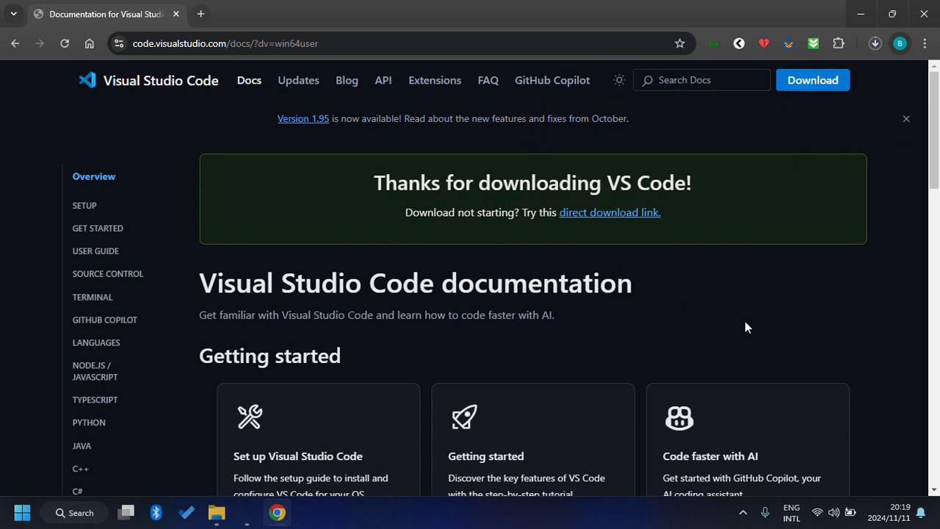
Search 'xampp' in a new tab and reach the apachefriends.org download page.
{"action": "left_click", "coordinate": [201, 13]}
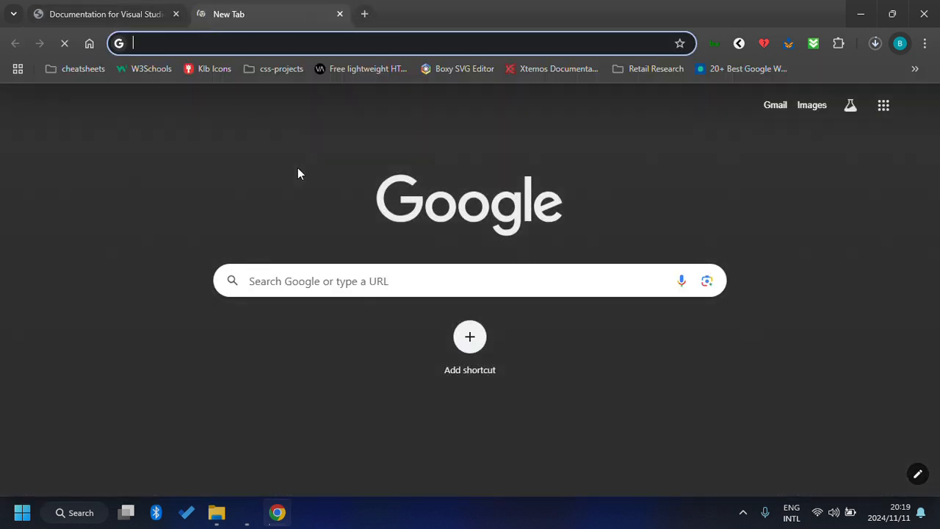
{"action": "type", "text": "xampp"}
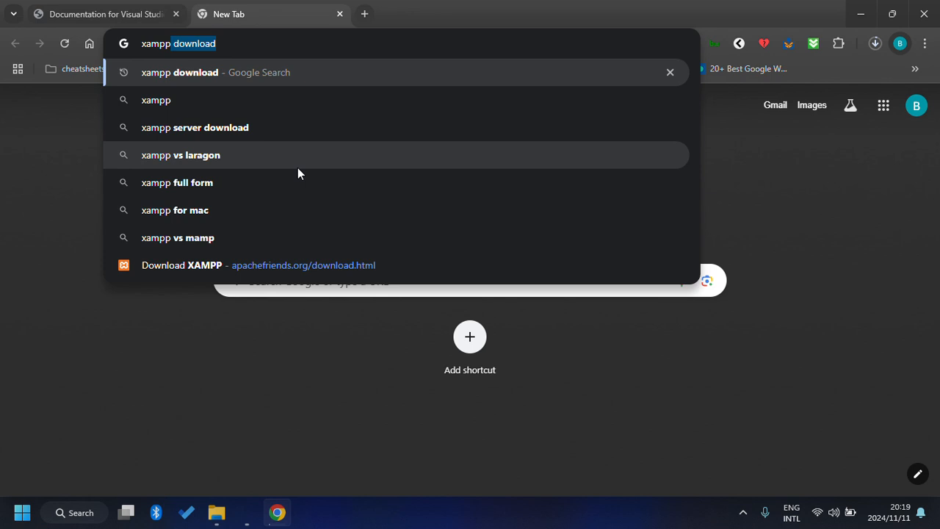
{"action": "key", "text": "Return"}
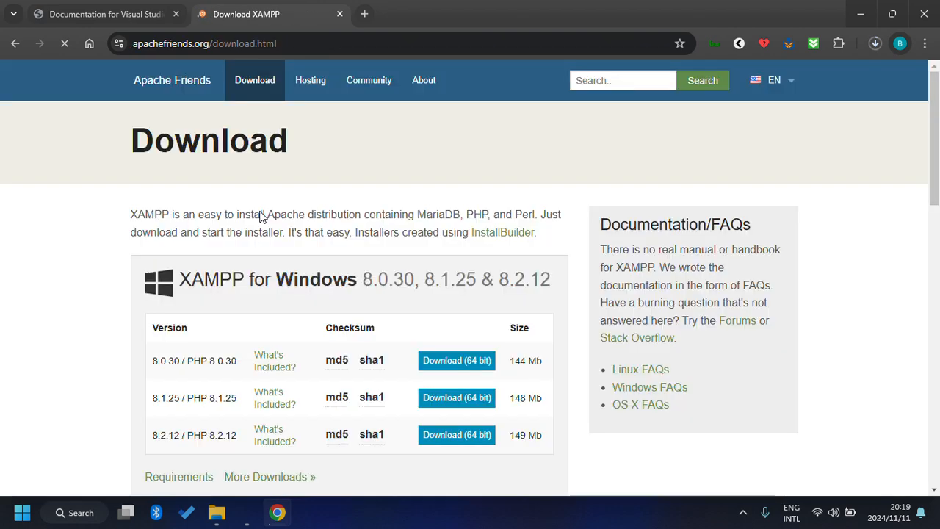
{"action": "scroll", "coordinate": [261, 215], "scroll_direction": "down", "scroll_amount": 1}
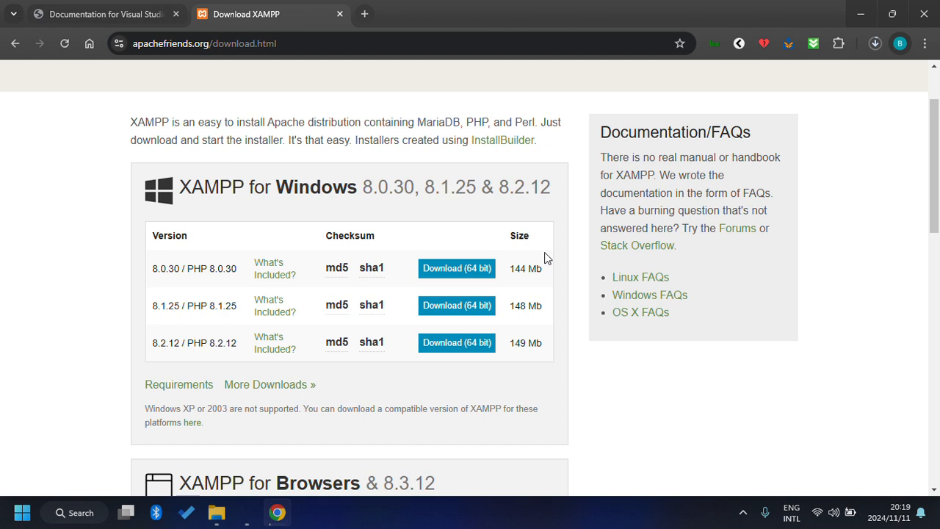
Download the XAMPP 8.0.30 / PHP 8.0.30 64-bit installer and check Chrome's downloads.
{"action": "left_click", "coordinate": [452, 272]}
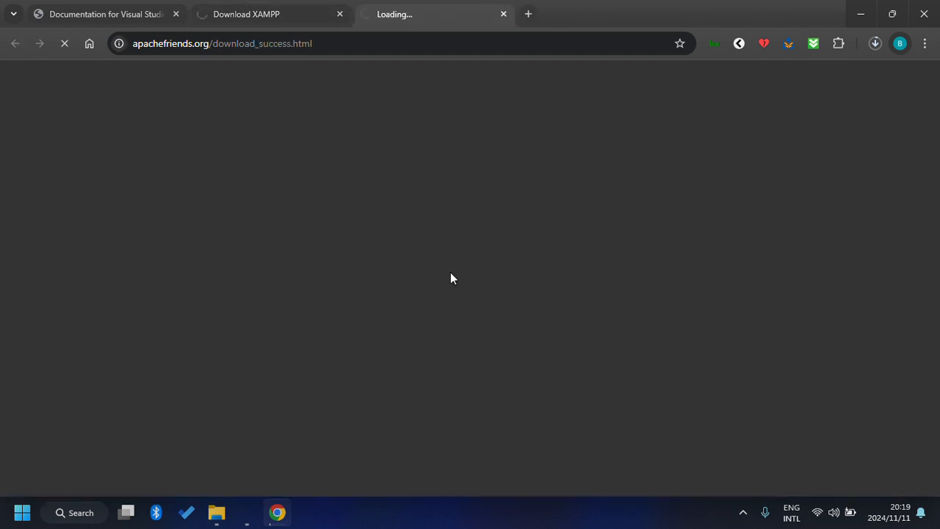
{"action": "left_click", "coordinate": [247, 10]}
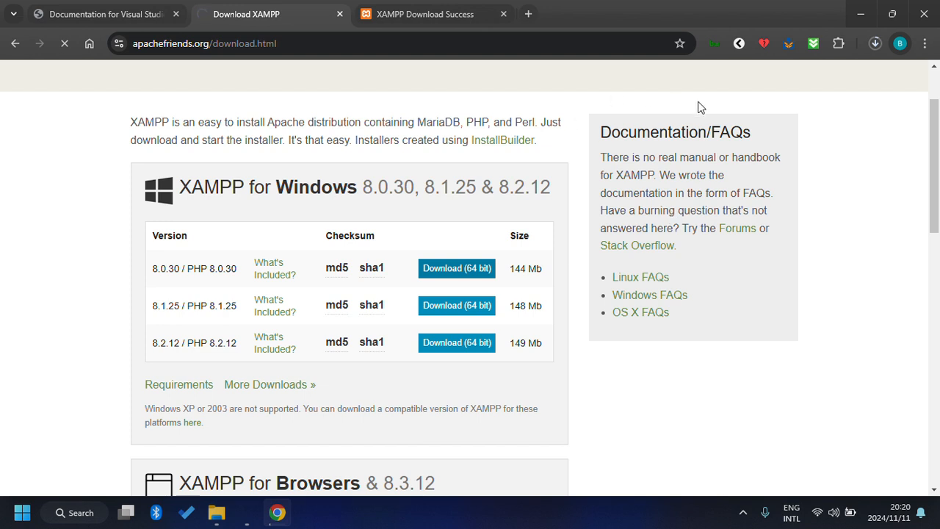
{"action": "left_click", "coordinate": [881, 46]}
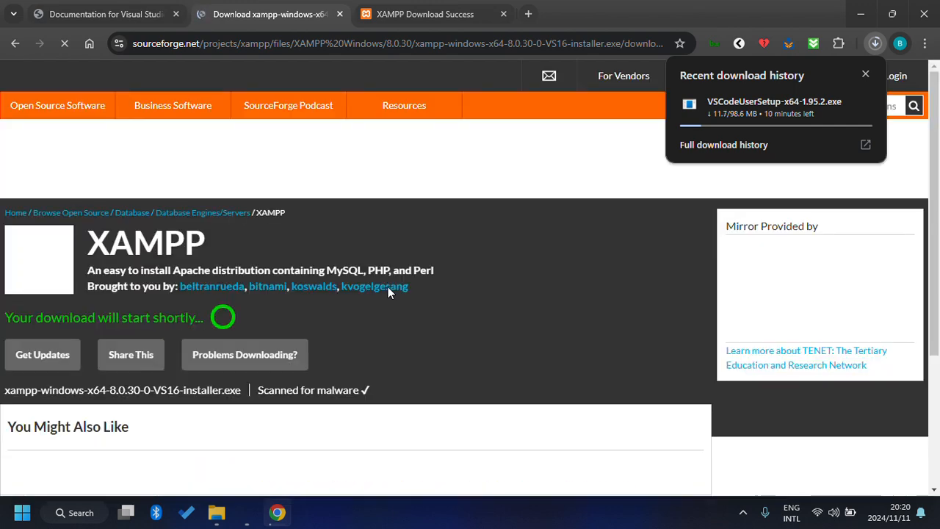
Pause and cancel the VSCodeUserSetup installer download in the download history bubble.
{"action": "scroll", "coordinate": [387, 287], "scroll_direction": "down", "scroll_amount": 1}
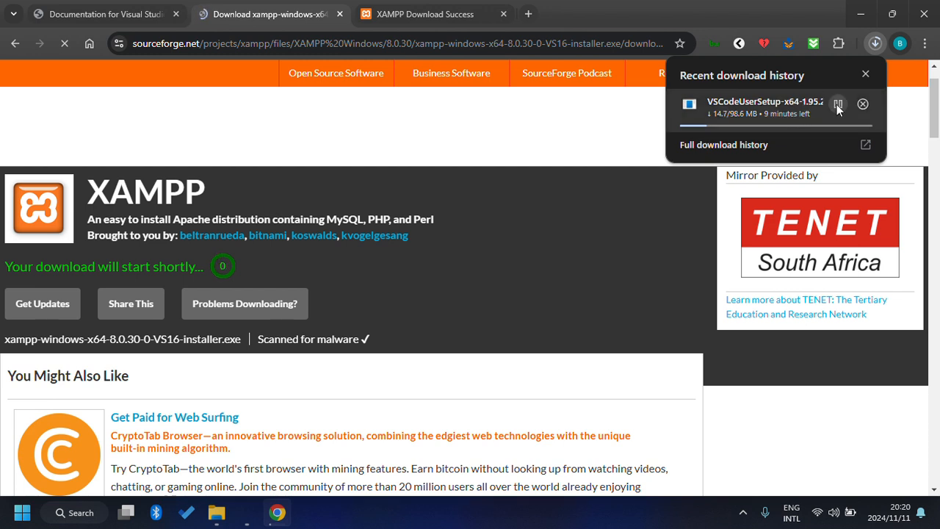
{"action": "left_click", "coordinate": [838, 104]}
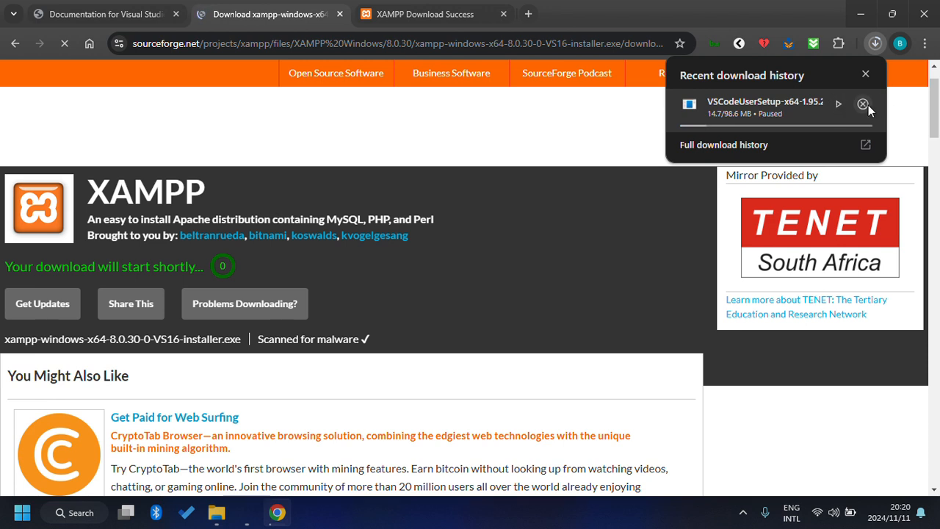
{"action": "left_click", "coordinate": [864, 105]}
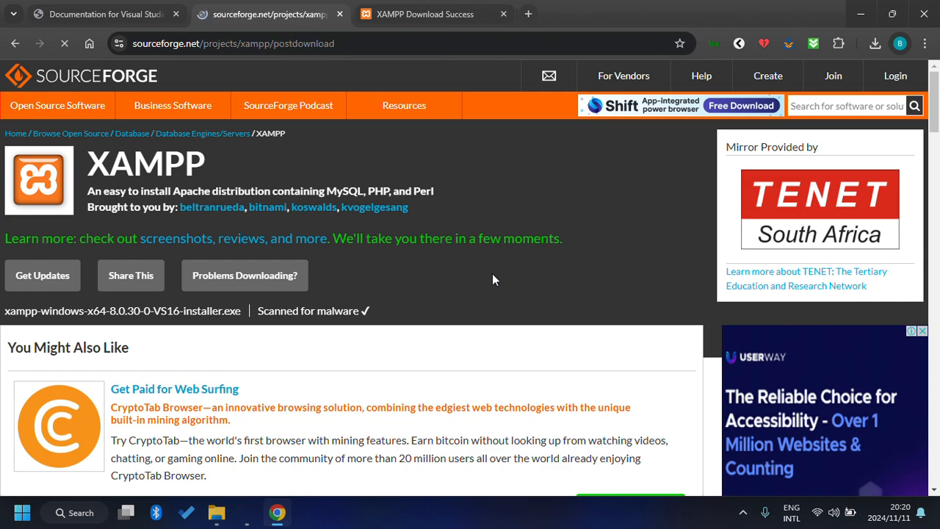
{"action": "scroll", "coordinate": [492, 273], "scroll_direction": "down", "scroll_amount": 5}
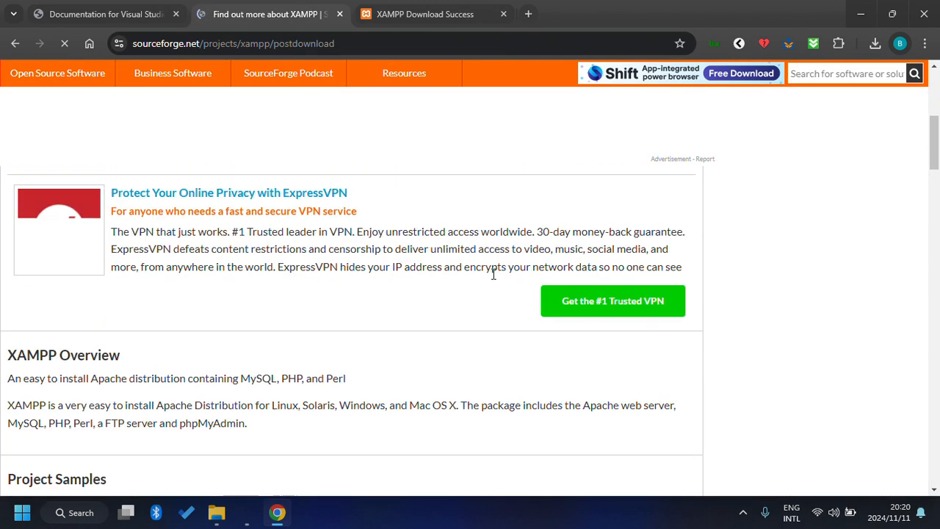
{"action": "scroll", "coordinate": [493, 273], "scroll_direction": "up", "scroll_amount": 5}
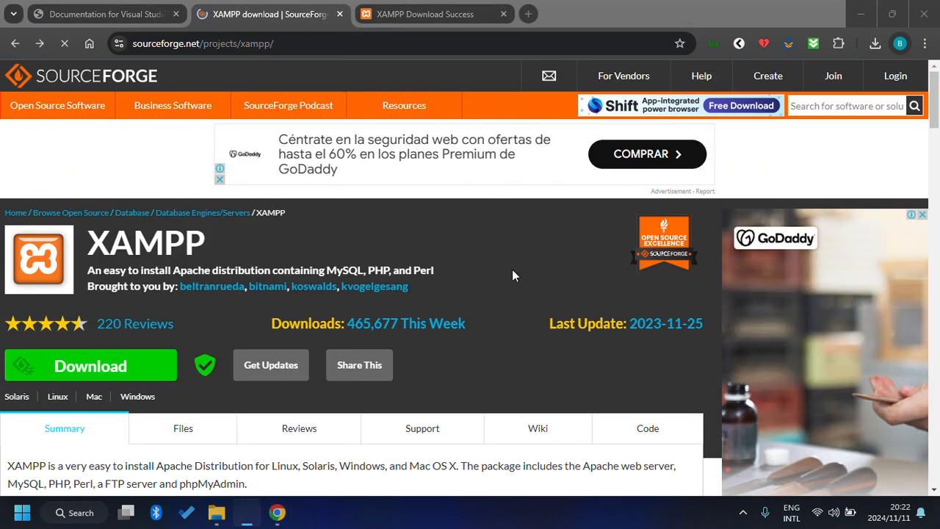
{"action": "scroll", "coordinate": [512, 274], "scroll_direction": "down", "scroll_amount": 2}
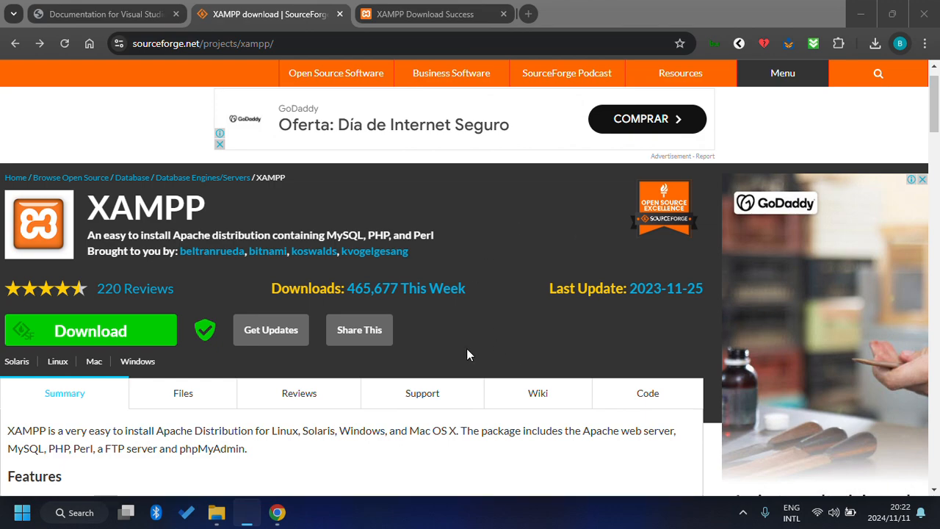
{"action": "scroll", "coordinate": [452, 357], "scroll_direction": "down", "scroll_amount": 7}
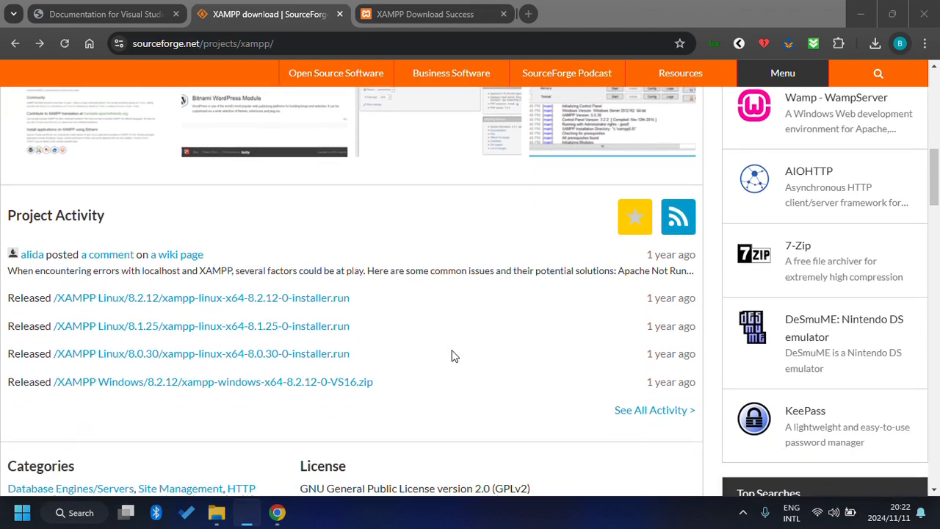
{"action": "scroll", "coordinate": [451, 356], "scroll_direction": "down", "scroll_amount": 1}
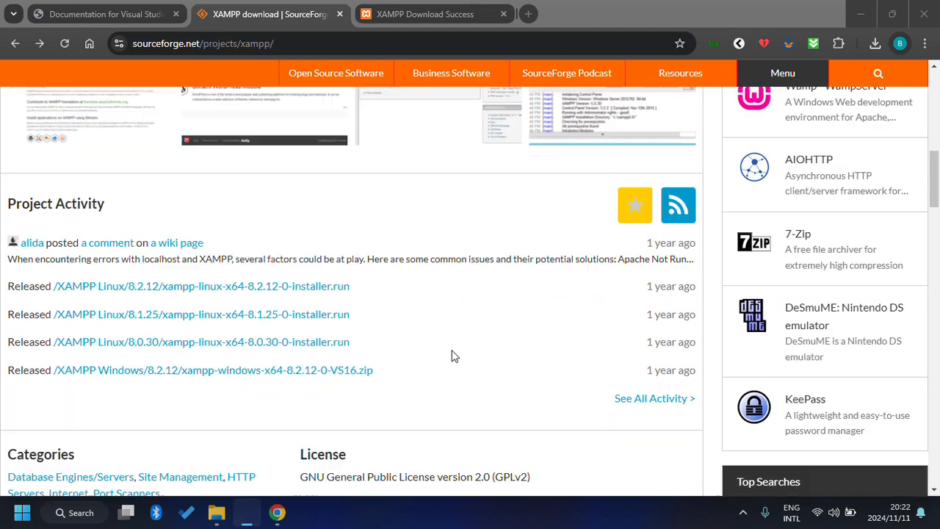
{"action": "left_click", "coordinate": [270, 286]}
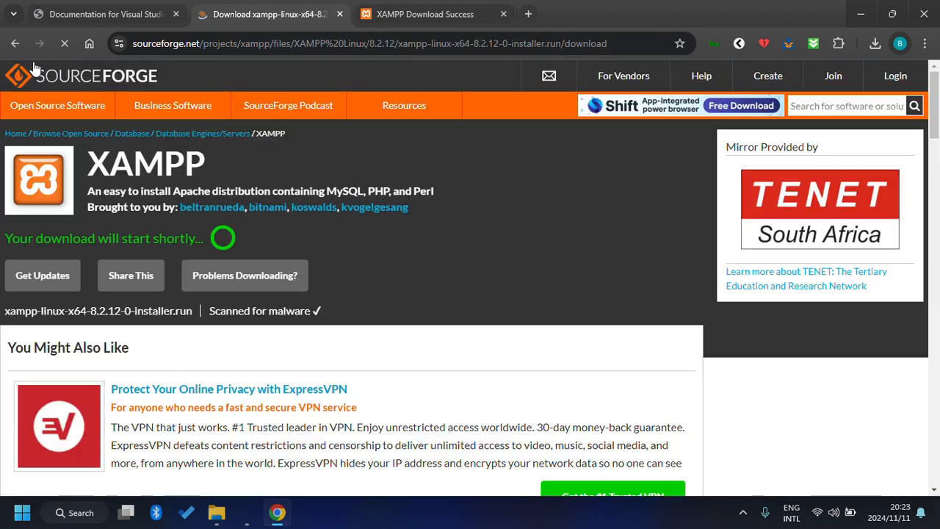
{"action": "left_click", "coordinate": [15, 43]}
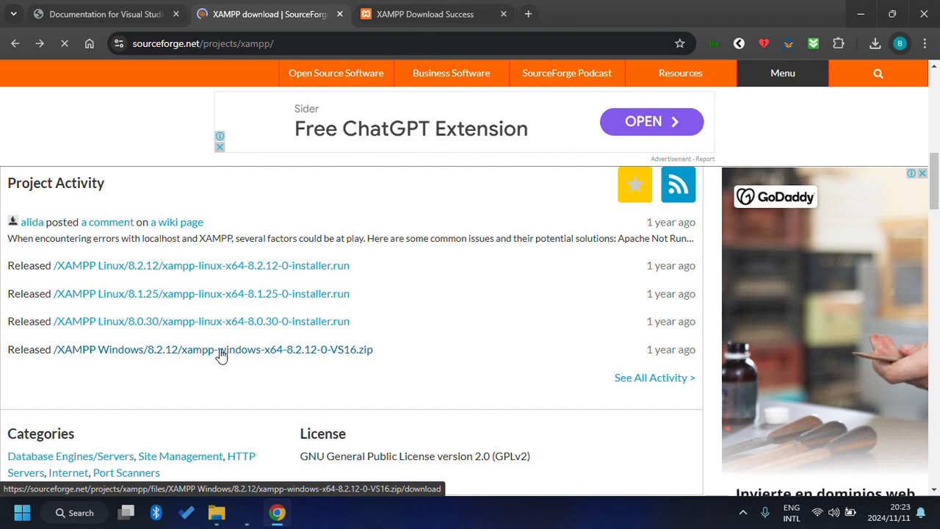
Start the XAMPP Windows 8.2.12 download from SourceForge, then bring up File Explorer.
{"action": "left_click", "coordinate": [220, 351]}
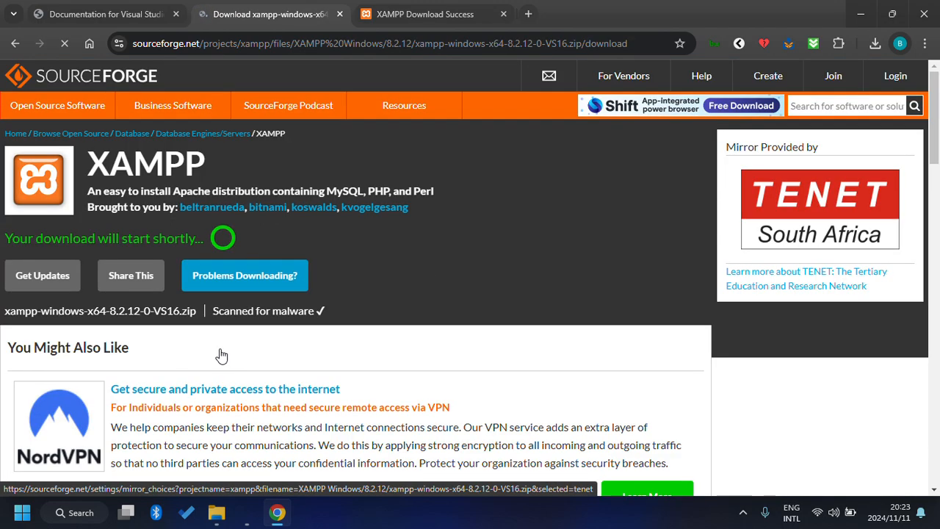
{"action": "scroll", "coordinate": [222, 355], "scroll_direction": "down", "scroll_amount": 10}
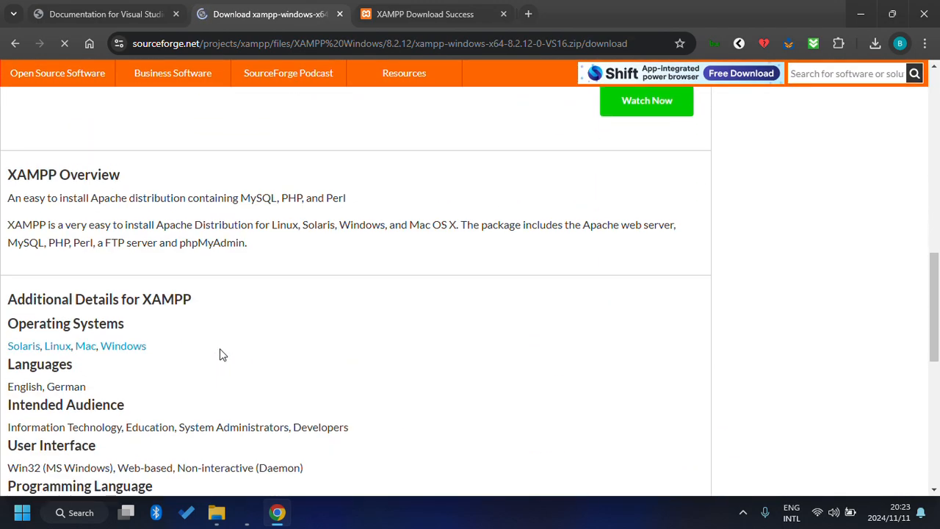
{"action": "scroll", "coordinate": [222, 355], "scroll_direction": "down", "scroll_amount": 3}
{"action": "scroll", "coordinate": [222, 355], "scroll_direction": "up", "scroll_amount": 2}
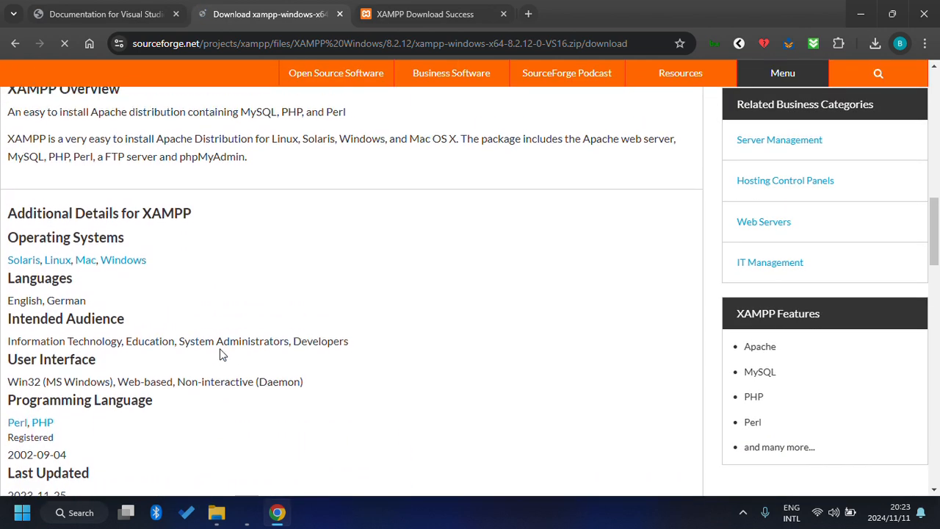
{"action": "scroll", "coordinate": [222, 355], "scroll_direction": "down", "scroll_amount": 3}
{"action": "scroll", "coordinate": [223, 354], "scroll_direction": "up", "scroll_amount": 6}
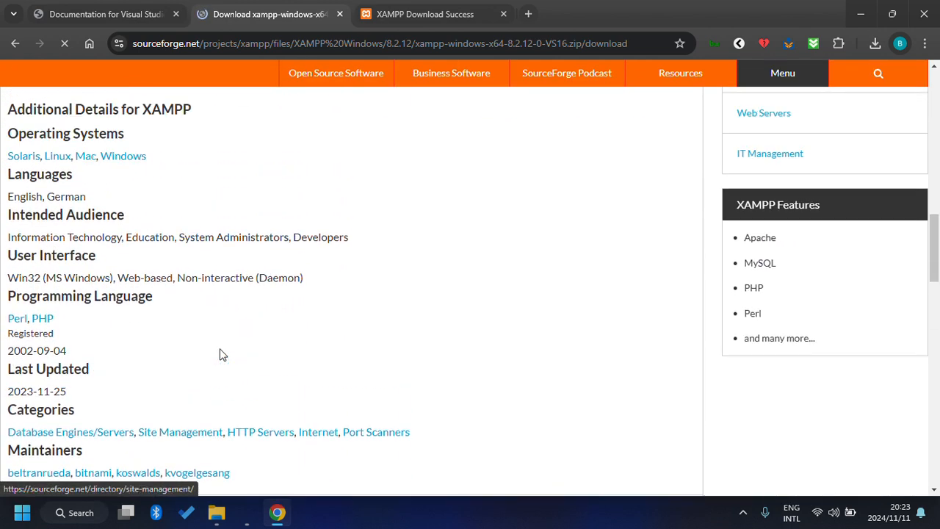
{"action": "scroll", "coordinate": [223, 355], "scroll_direction": "up", "scroll_amount": 8}
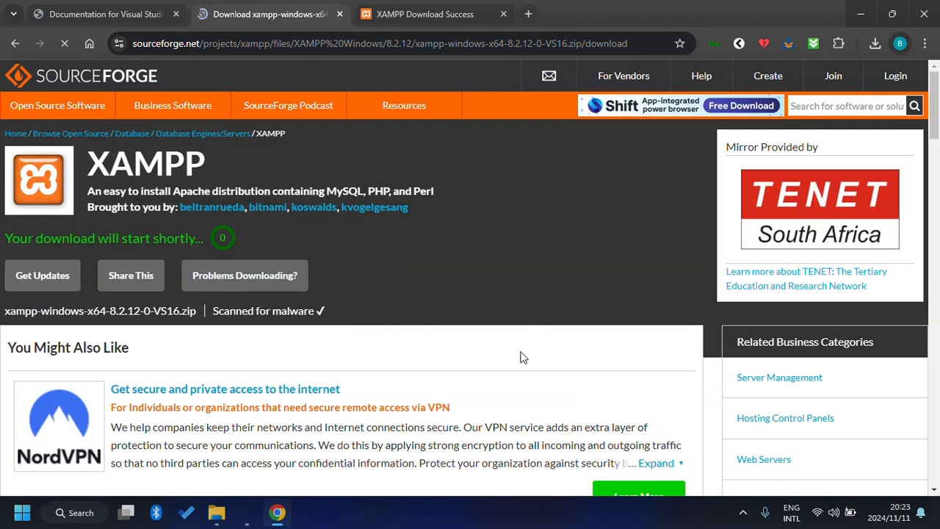
{"action": "scroll", "coordinate": [520, 358], "scroll_direction": "down", "scroll_amount": 5}
{"action": "scroll", "coordinate": [520, 358], "scroll_direction": "up", "scroll_amount": 3}
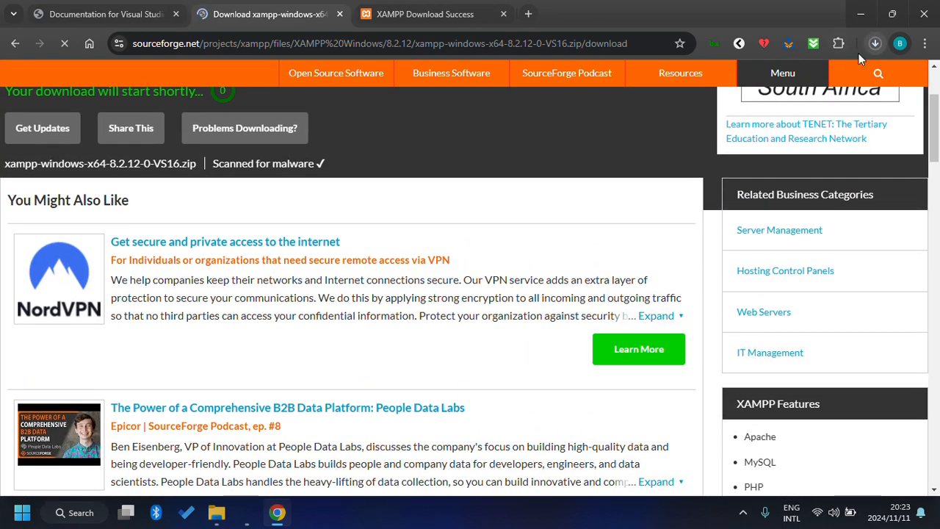
{"action": "scroll", "coordinate": [498, 258], "scroll_direction": "up", "scroll_amount": 2}
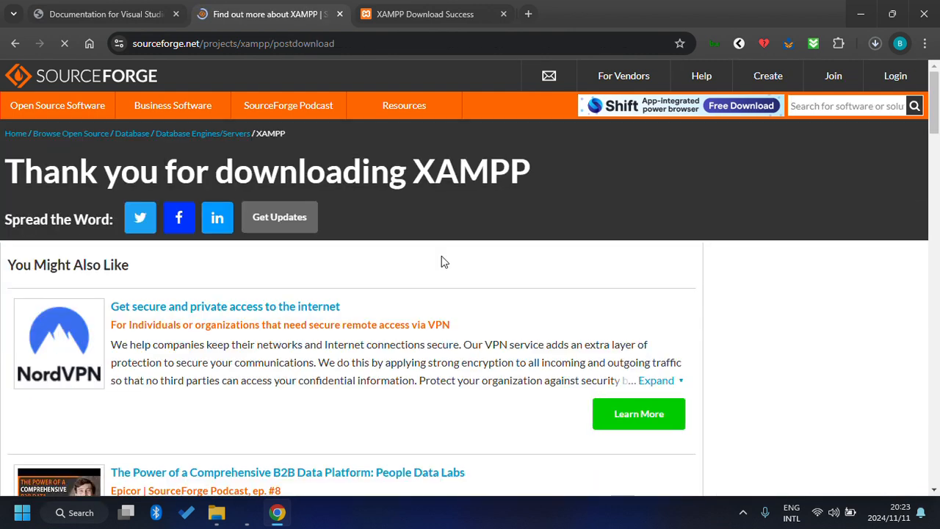
{"action": "scroll", "coordinate": [442, 256], "scroll_direction": "down", "scroll_amount": 1}
{"action": "scroll", "coordinate": [441, 255], "scroll_direction": "up", "scroll_amount": 1}
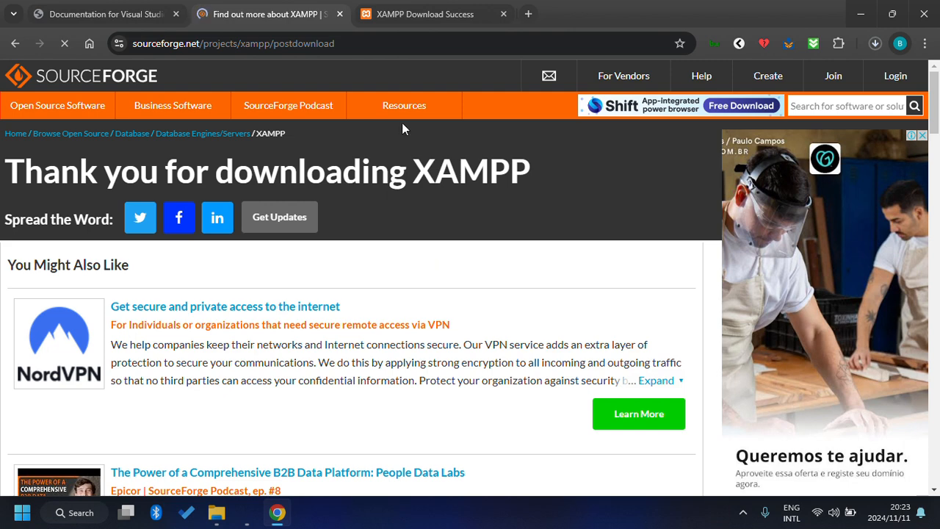
{"action": "scroll", "coordinate": [416, 194], "scroll_direction": "down", "scroll_amount": 2}
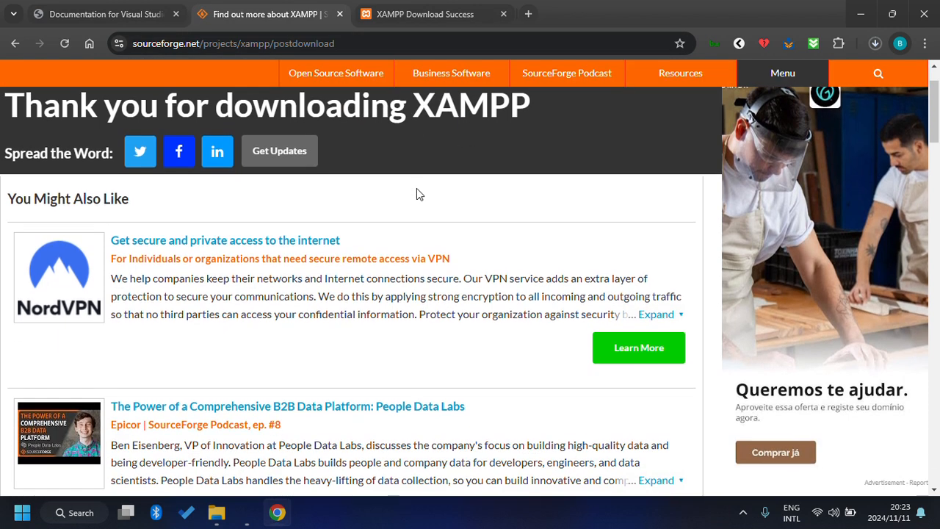
{"action": "left_click", "coordinate": [216, 514]}
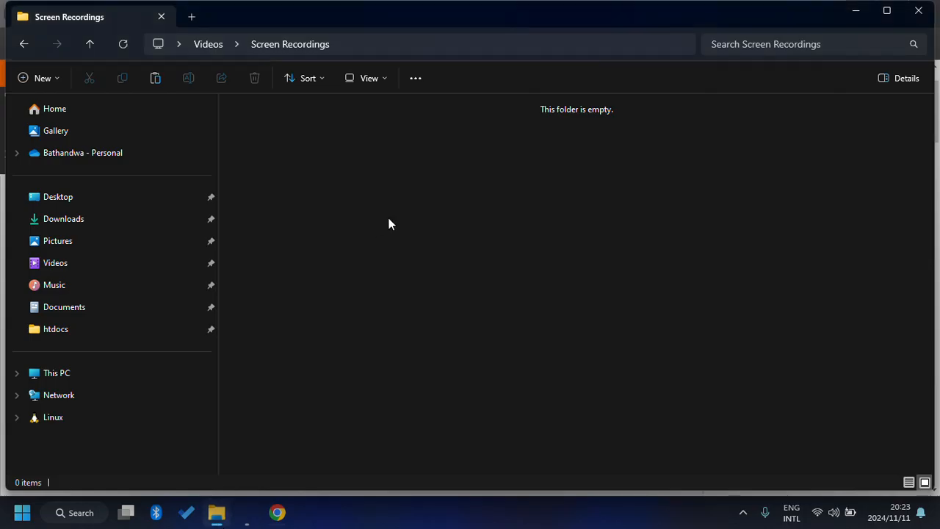
Open Desktop > Downloads in File Explorer and maximize the window.
{"action": "left_click", "coordinate": [144, 200]}
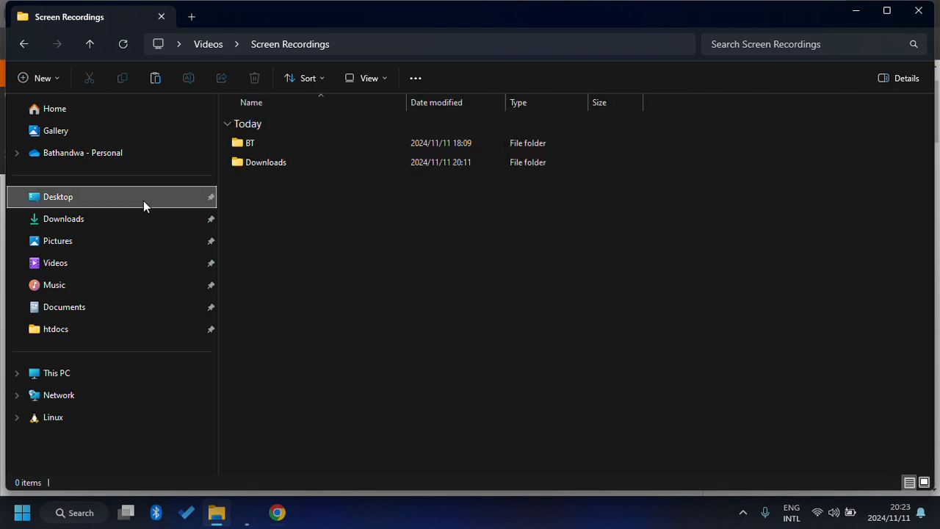
{"action": "double_click", "coordinate": [275, 164]}
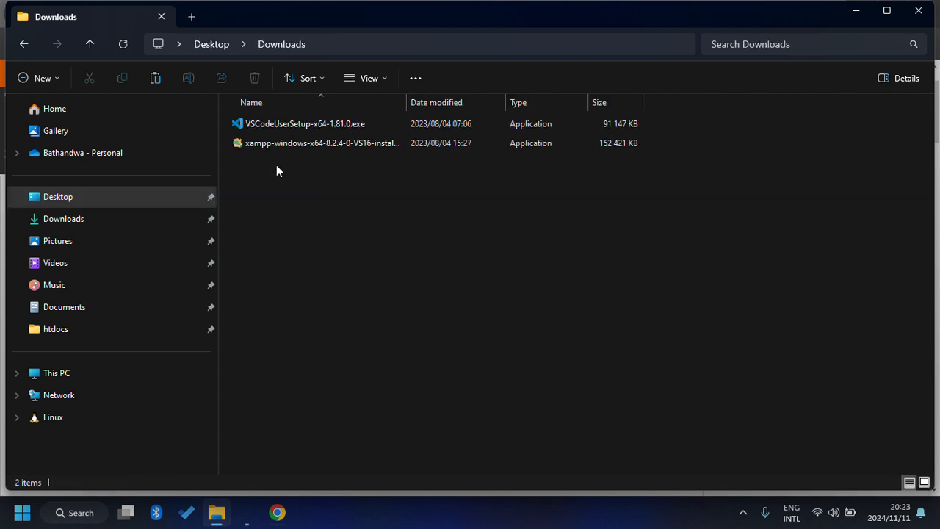
{"action": "left_click", "coordinate": [886, 23]}
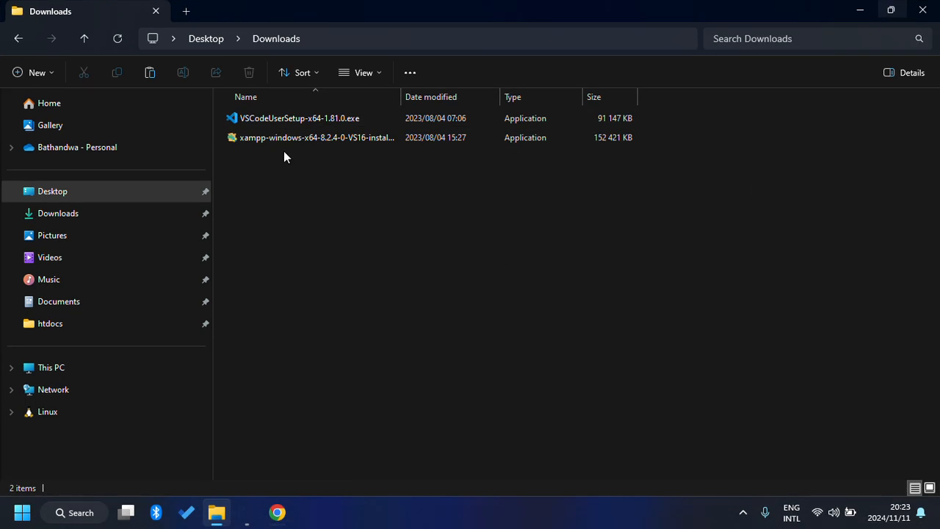
Run VSCodeUserSetup, accept the licence and install VS Code with the default location, folder and tasks.
{"action": "double_click", "coordinate": [314, 122]}
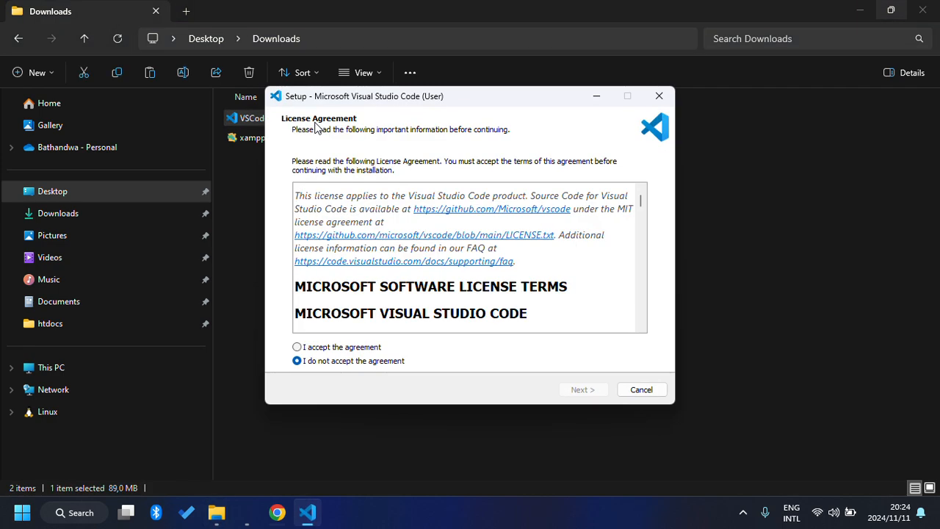
{"action": "left_click", "coordinate": [338, 348]}
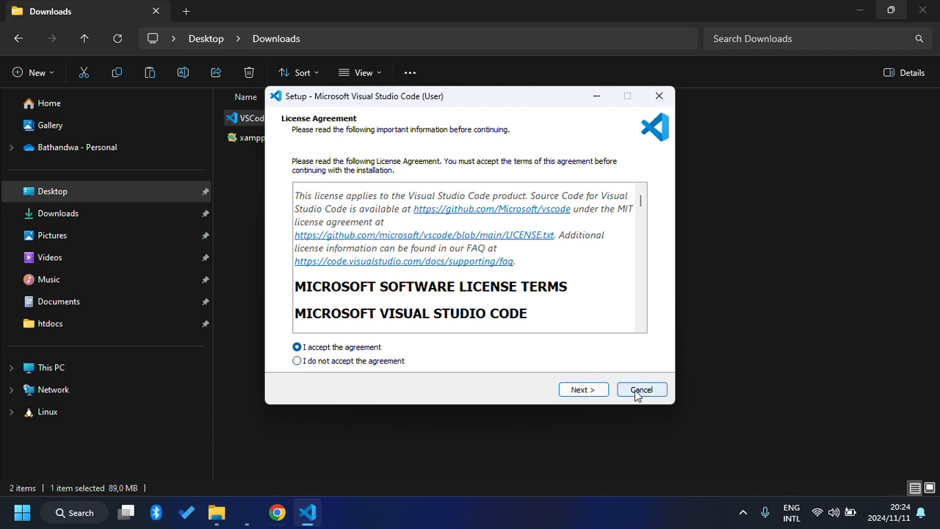
{"action": "left_click", "coordinate": [593, 392]}
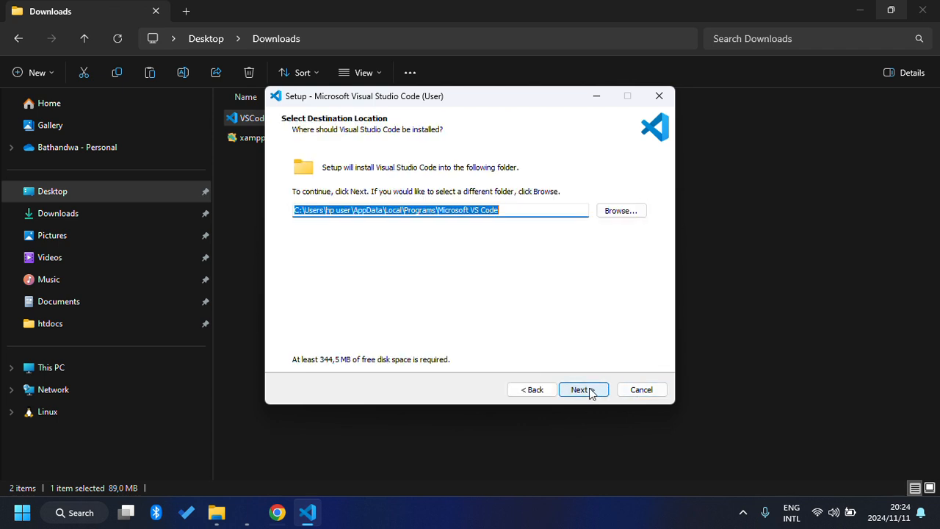
{"action": "left_click", "coordinate": [592, 391]}
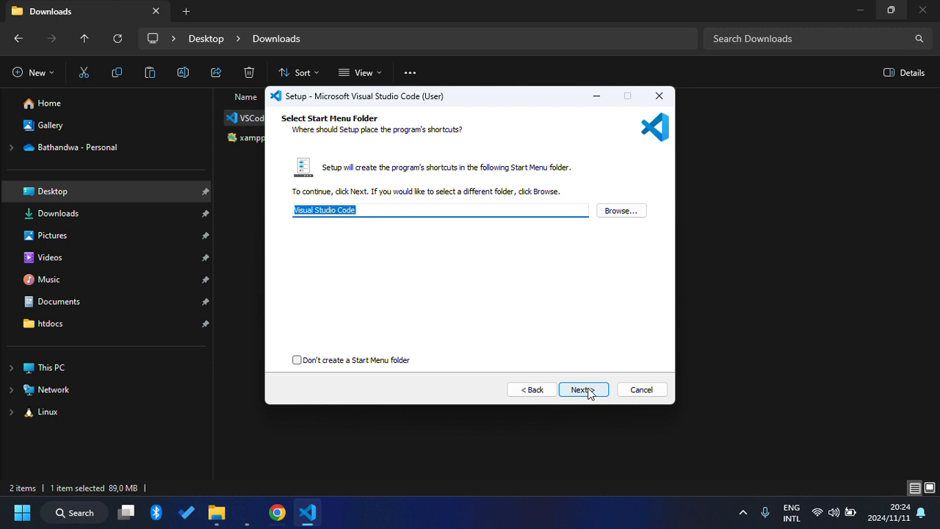
{"action": "left_click", "coordinate": [588, 391]}
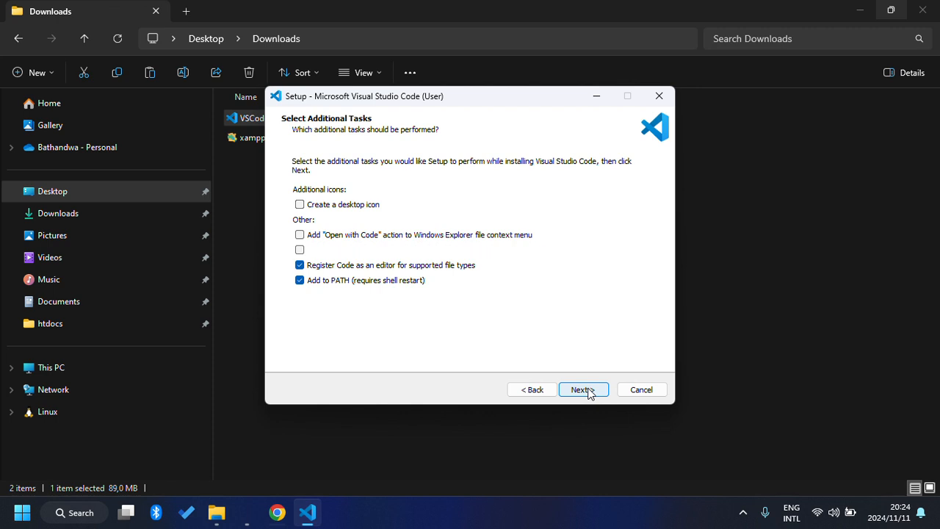
{"action": "left_click", "coordinate": [589, 392]}
{"action": "left_click", "coordinate": [588, 392]}
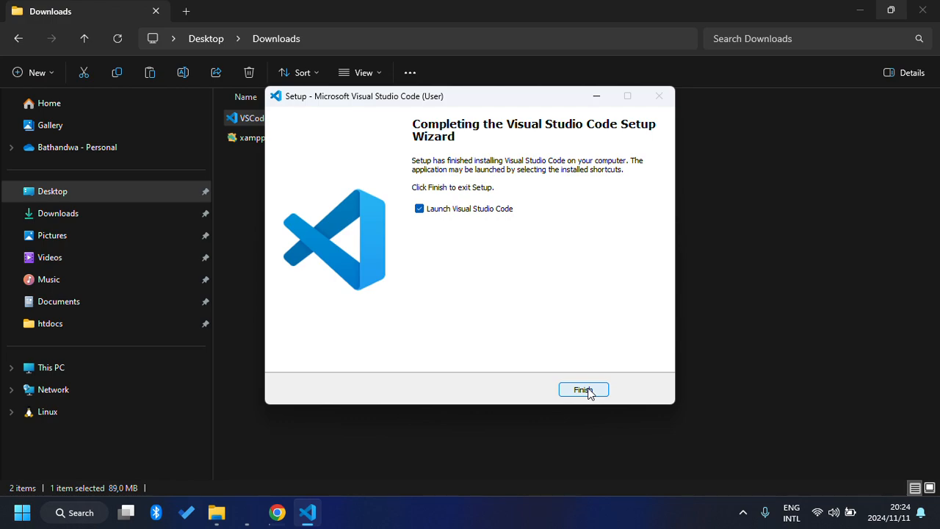
Finish setup to launch VS Code, show the Explorer sidebar, then close VS Code.
{"action": "left_click", "coordinate": [584, 390]}
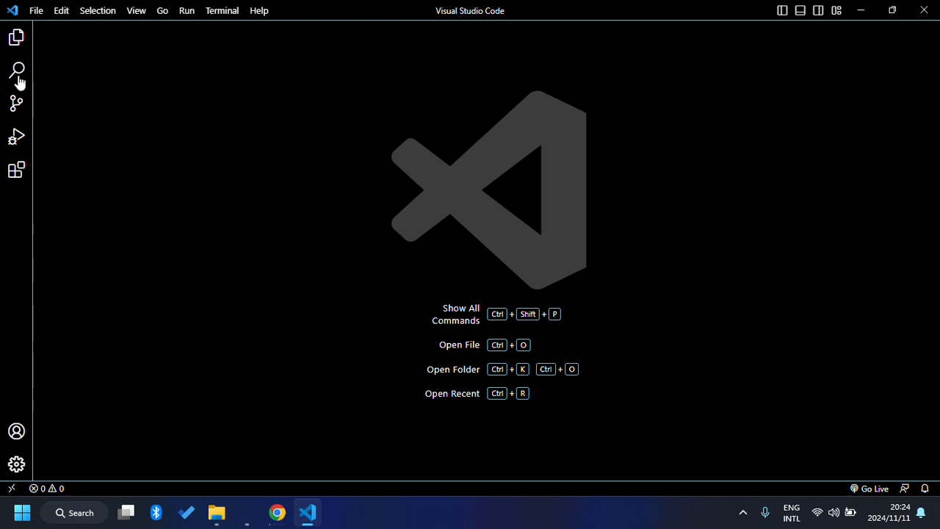
{"action": "left_click", "coordinate": [16, 38]}
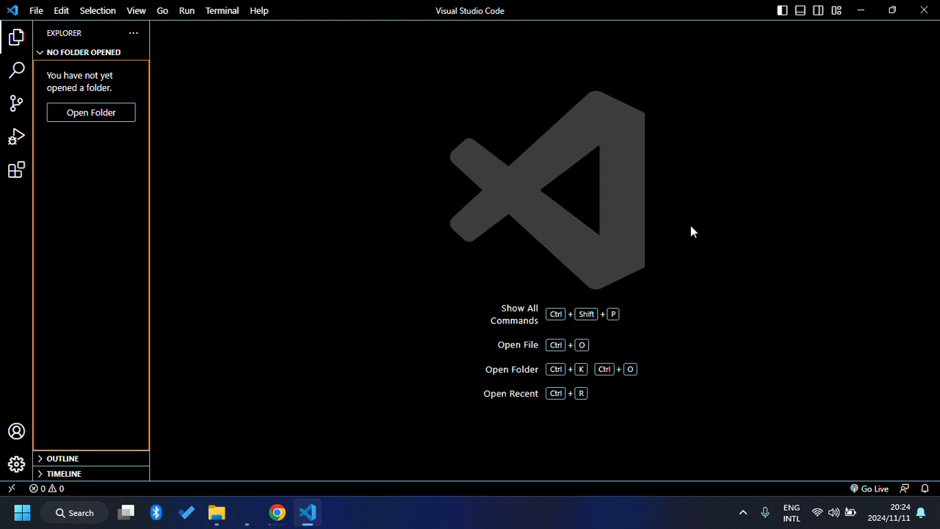
{"action": "left_click", "coordinate": [924, 10]}
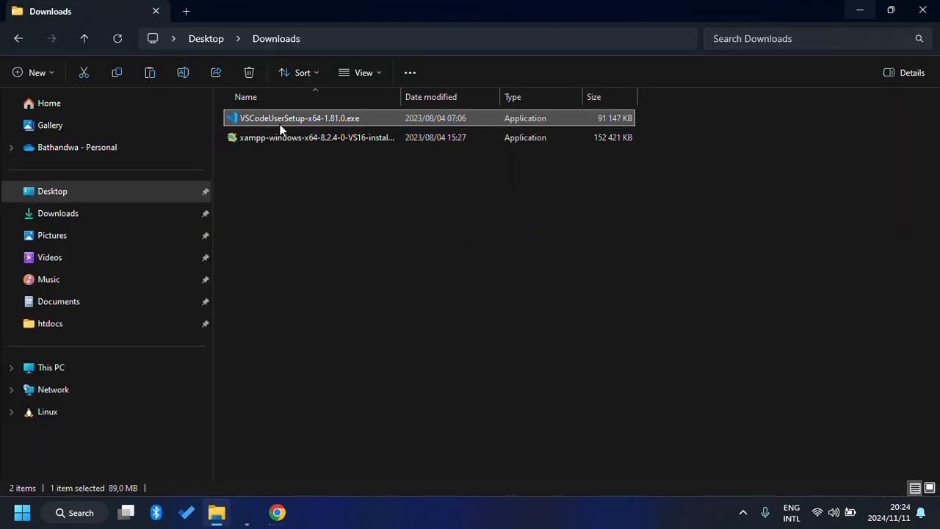
Select the xampp-windows-x64-8.2.4 installer and bring up its menu to run it.
{"action": "left_click", "coordinate": [272, 140]}
{"action": "right_click", "coordinate": [270, 137]}
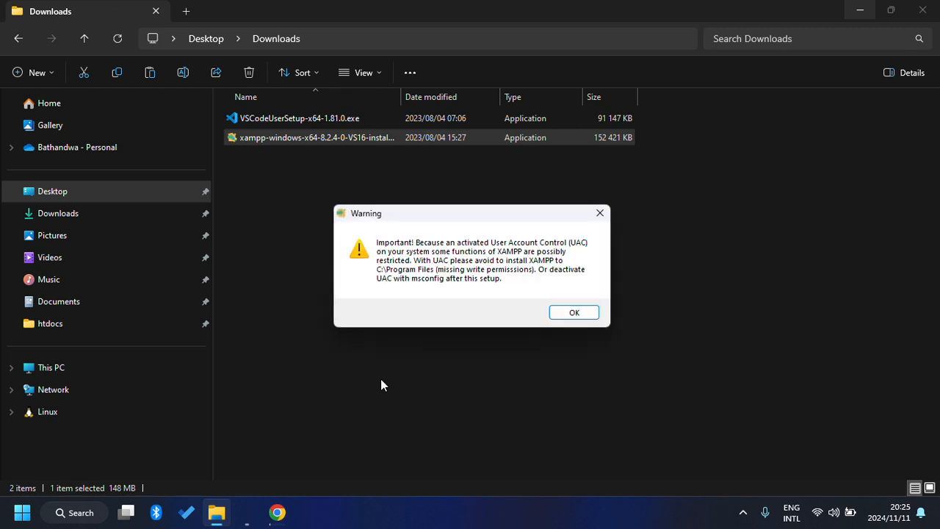
Accept the UAC warning, pass the welcome page, and untick Tomcat, Mercury and FileZilla.
{"action": "left_click", "coordinate": [586, 314]}
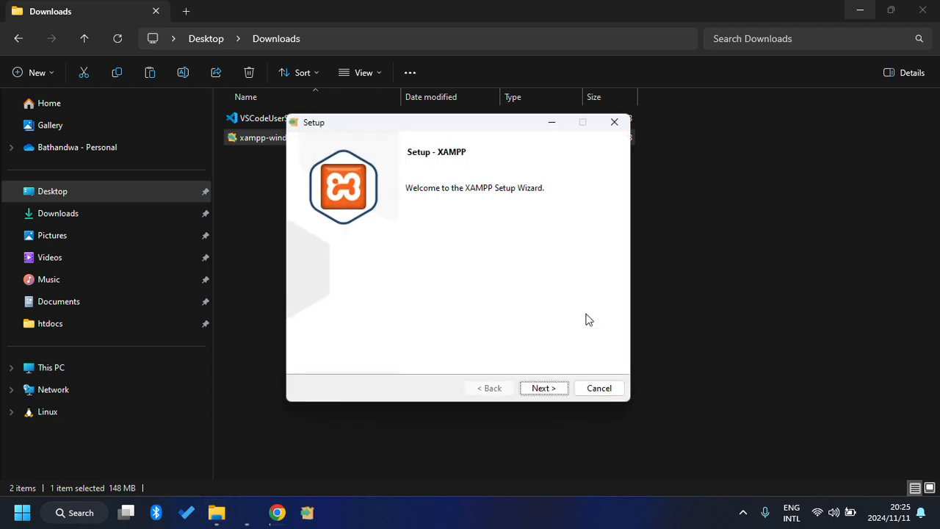
{"action": "left_click", "coordinate": [548, 390]}
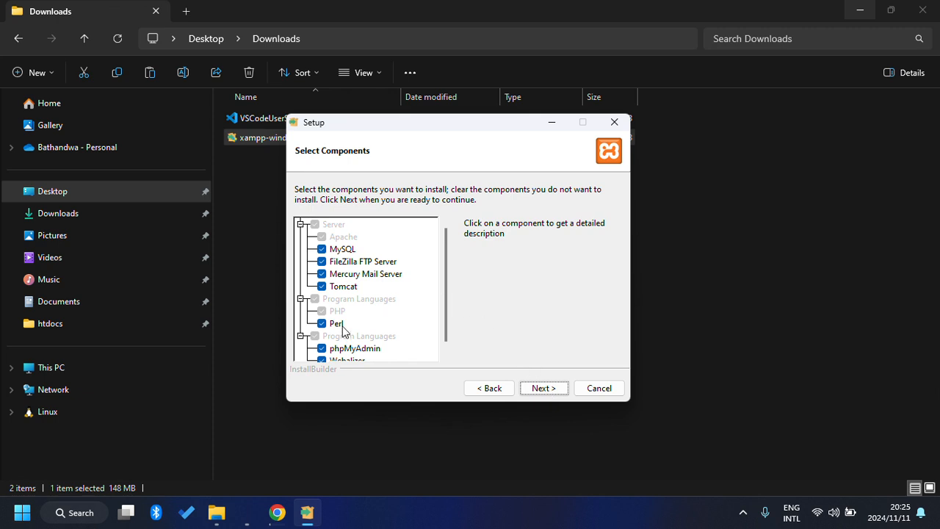
{"action": "left_click", "coordinate": [322, 286]}
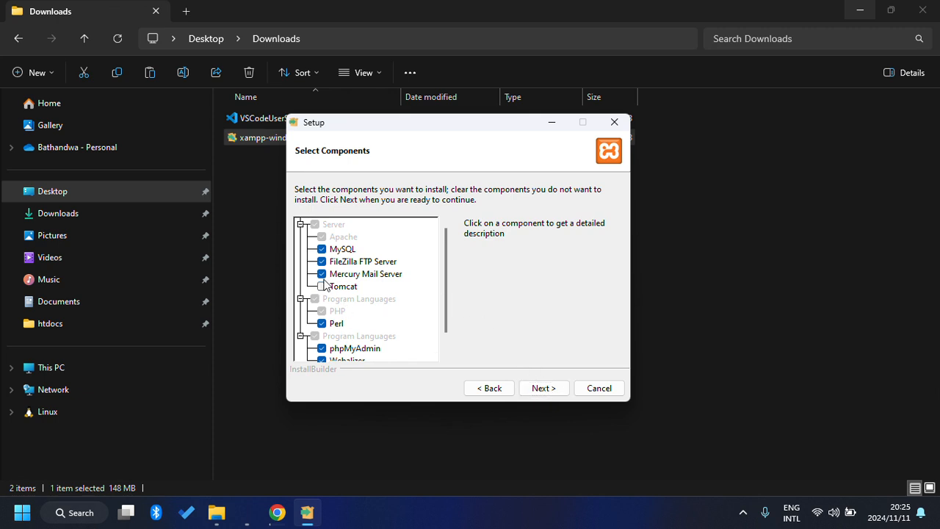
{"action": "left_click", "coordinate": [322, 274]}
{"action": "left_click", "coordinate": [321, 261]}
Untick Webalizer and Fake Sendmail as well, then confirm the component selection.
{"action": "scroll", "coordinate": [379, 327], "scroll_direction": "down", "scroll_amount": 1}
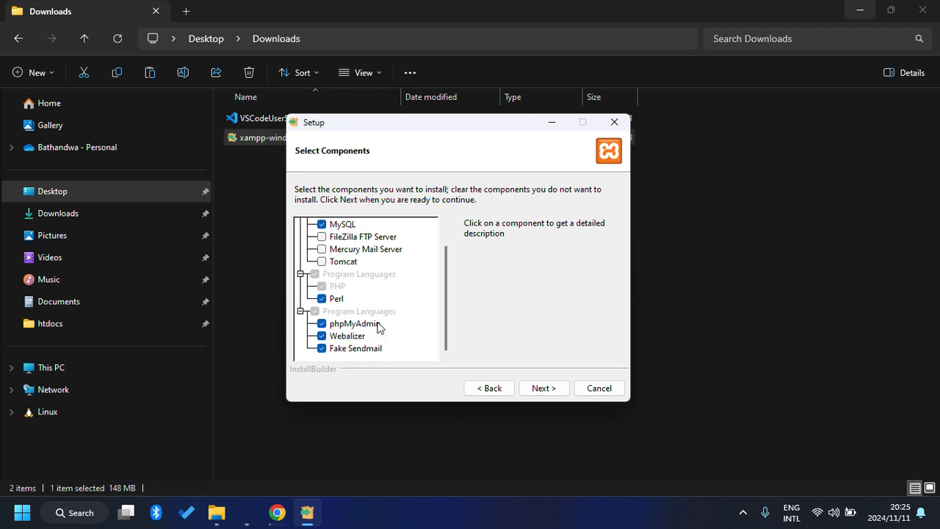
{"action": "left_click", "coordinate": [322, 336]}
{"action": "left_click", "coordinate": [321, 348]}
{"action": "scroll", "coordinate": [422, 326], "scroll_direction": "up", "scroll_amount": 1}
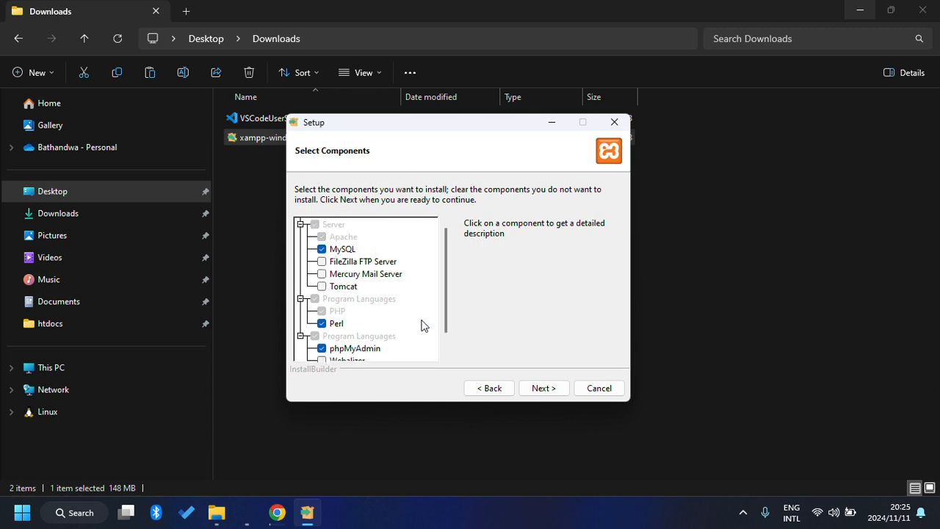
{"action": "scroll", "coordinate": [423, 325], "scroll_direction": "down", "scroll_amount": 1}
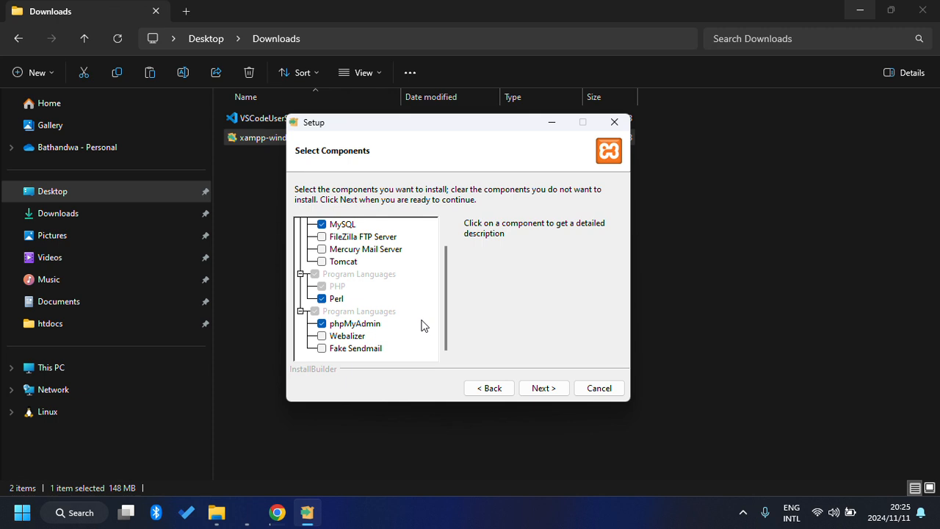
{"action": "scroll", "coordinate": [422, 326], "scroll_direction": "up", "scroll_amount": 1}
{"action": "scroll", "coordinate": [422, 326], "scroll_direction": "down", "scroll_amount": 1}
{"action": "left_click", "coordinate": [544, 388]}
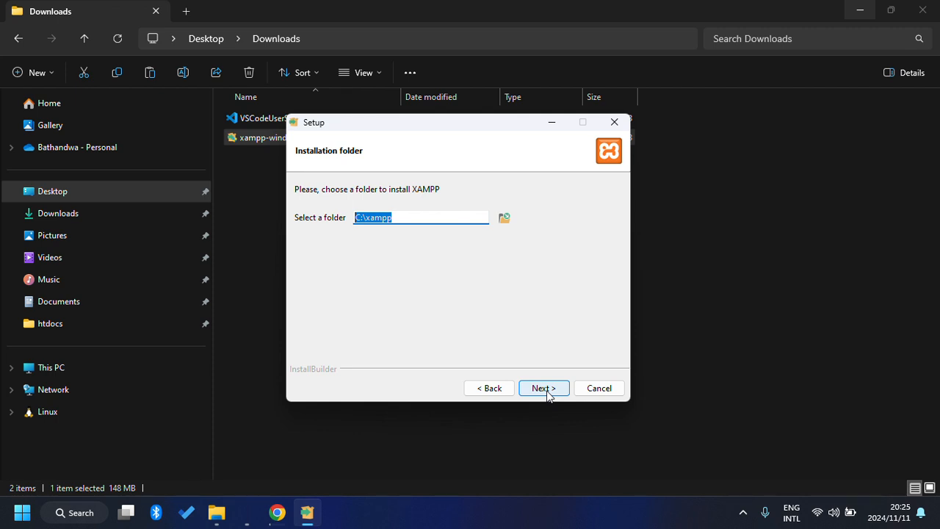
Install XAMPP into C:\xampp in English after clearing the folder-not-empty warning, then finish setup.
{"action": "left_click", "coordinate": [545, 390]}
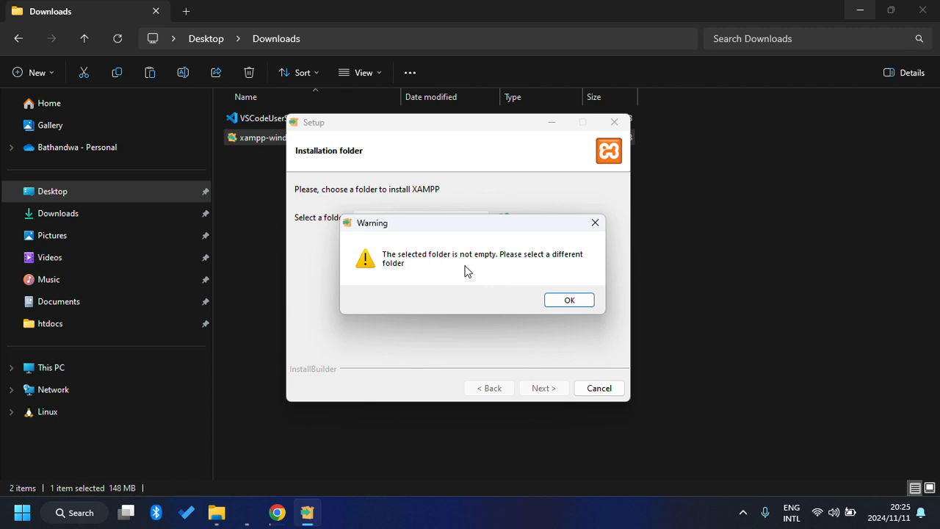
{"action": "left_click", "coordinate": [559, 299]}
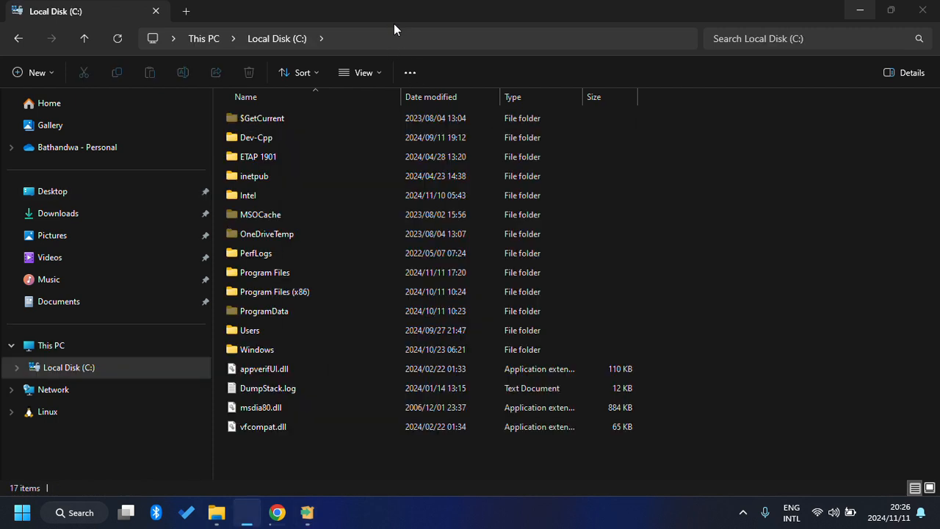
{"action": "left_click", "coordinate": [307, 512]}
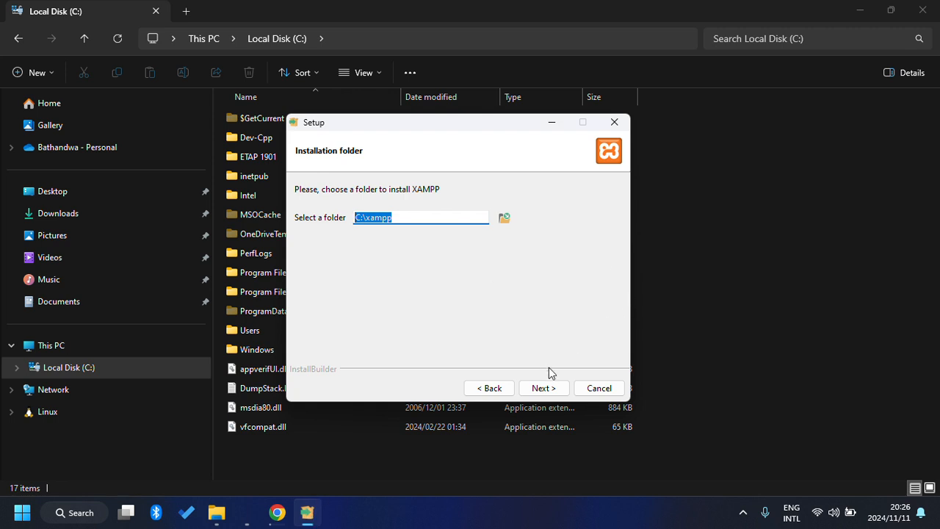
{"action": "left_click", "coordinate": [544, 389]}
{"action": "left_click", "coordinate": [543, 390]}
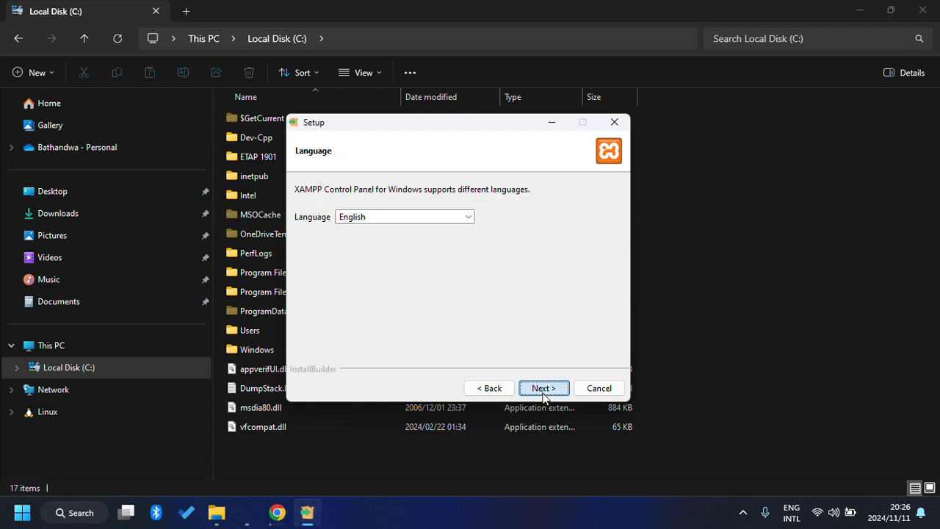
{"action": "left_click", "coordinate": [544, 391]}
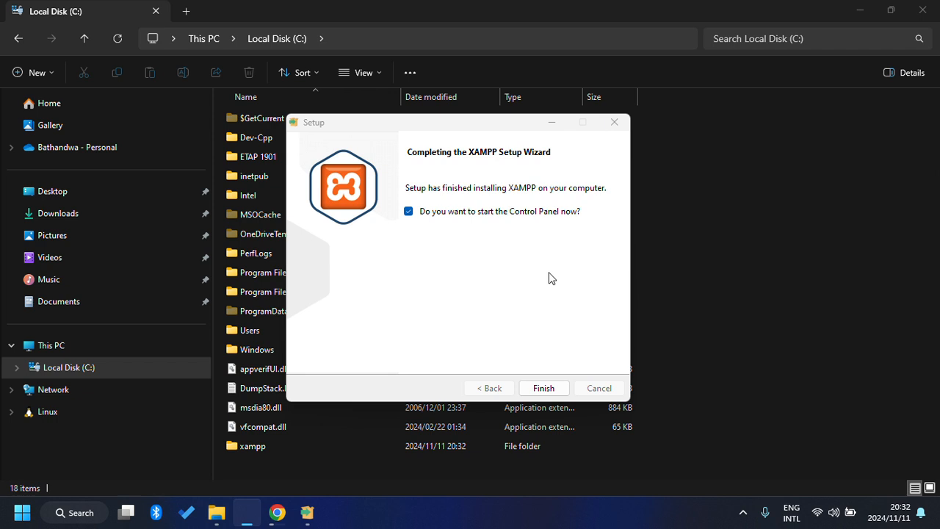
{"action": "left_click", "coordinate": [547, 387]}
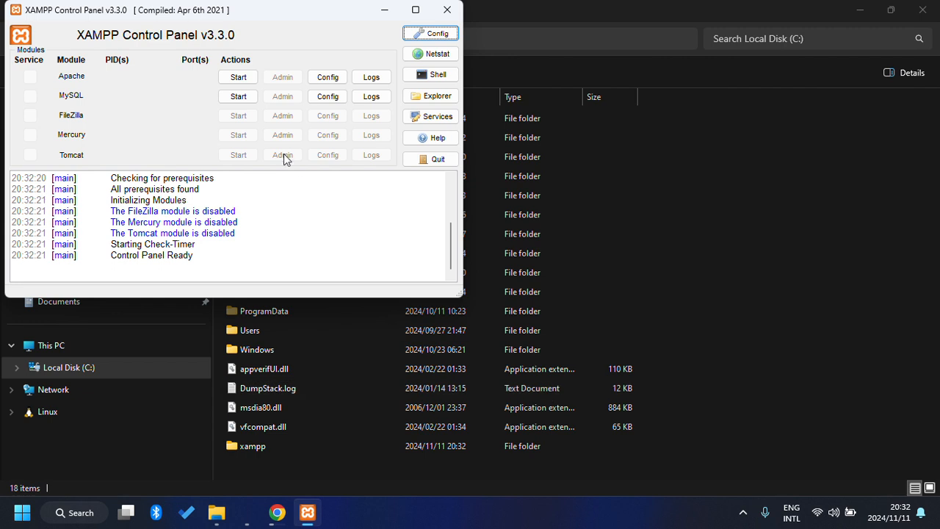
Start Apache and MySQL, then move the Control Panel to the centre and minimize it.
{"action": "left_click", "coordinate": [236, 81]}
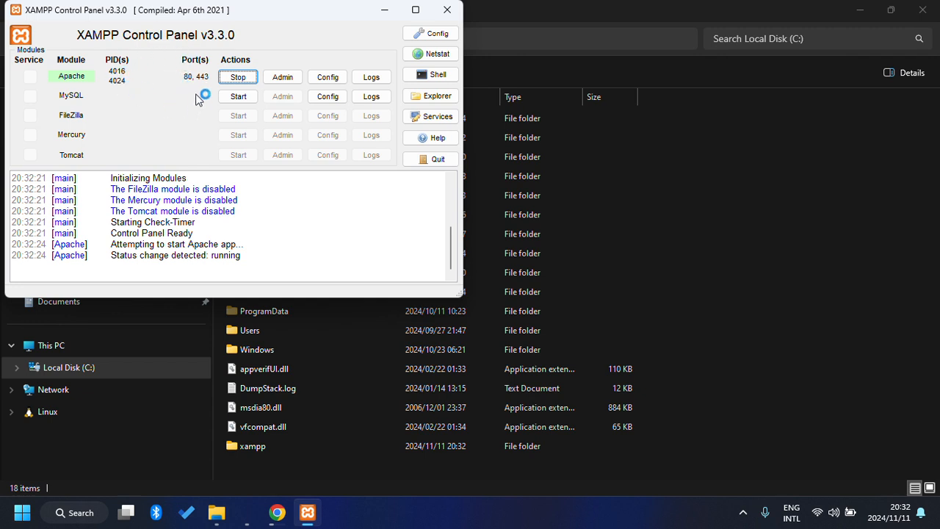
{"action": "left_click", "coordinate": [239, 98]}
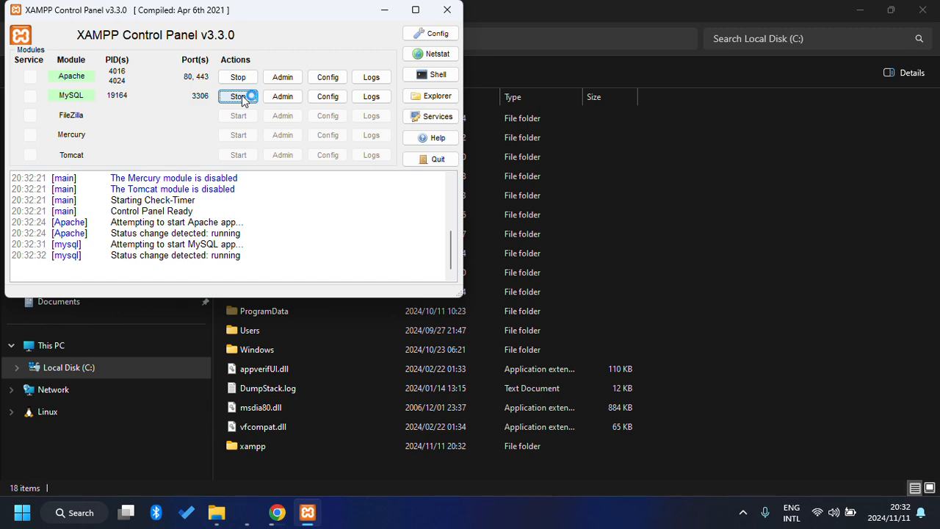
{"action": "left_click_drag", "start_coordinate": [298, 23], "coordinate": [564, 91]}
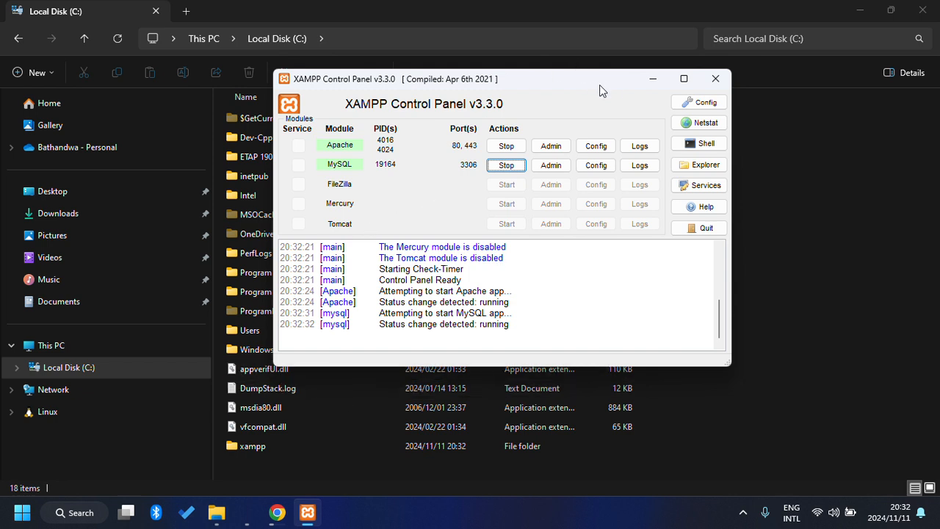
{"action": "left_click", "coordinate": [649, 83]}
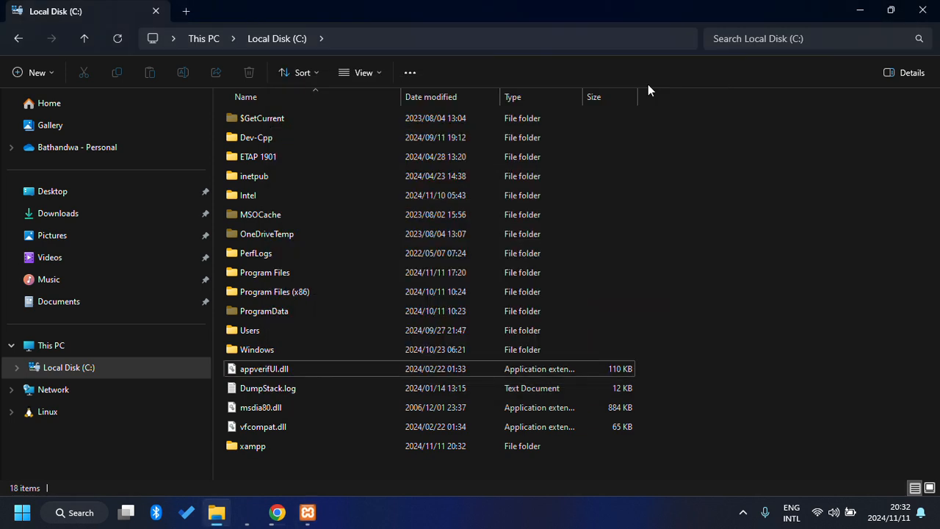
Expand Local Disk (C:) and open the xampp folder.
{"action": "left_click", "coordinate": [180, 369]}
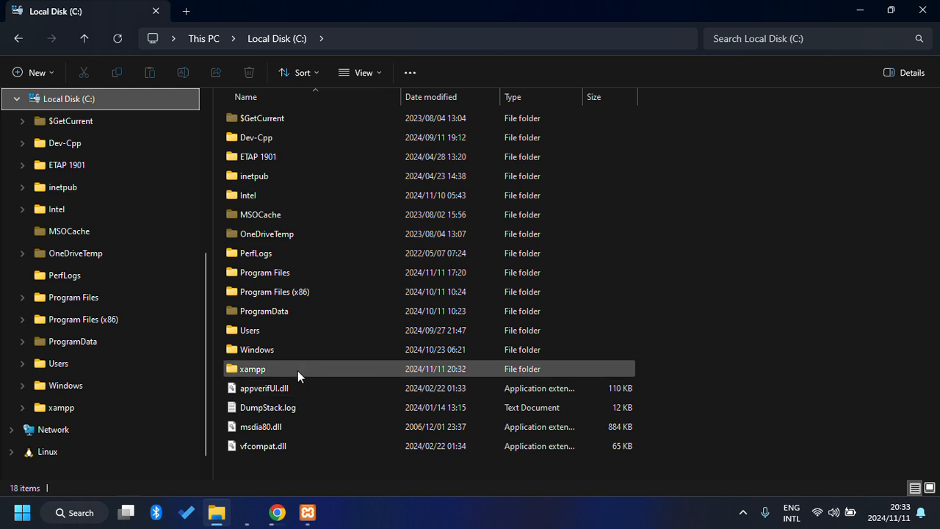
{"action": "double_click", "coordinate": [268, 370]}
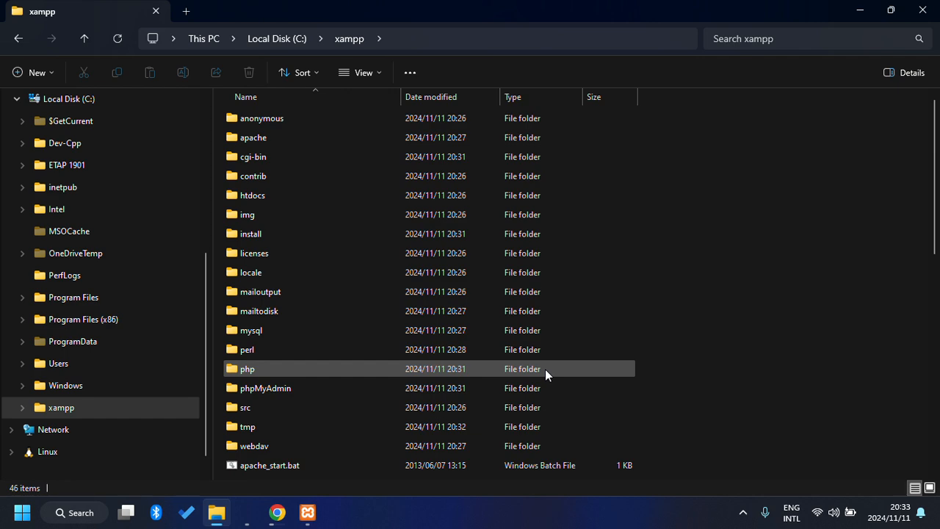
{"action": "scroll", "coordinate": [545, 368], "scroll_direction": "down", "scroll_amount": 3}
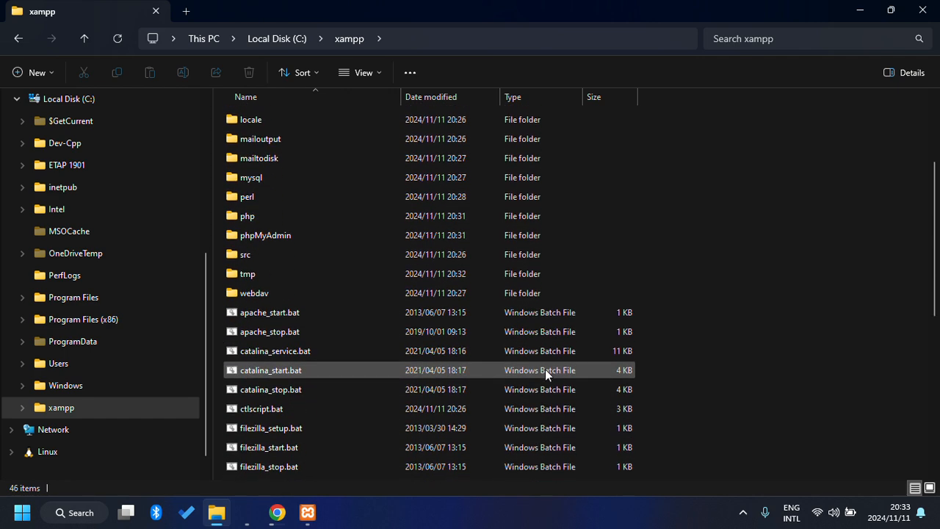
{"action": "scroll", "coordinate": [545, 369], "scroll_direction": "up", "scroll_amount": 2}
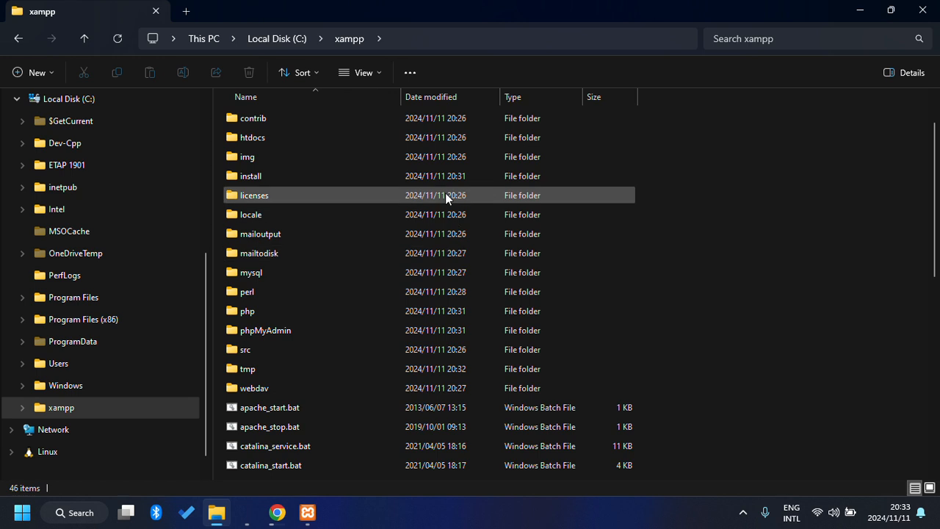
Pin htdocs to Quick access and open it from the pinned entry.
{"action": "mouse_move", "coordinate": [378, 142]}
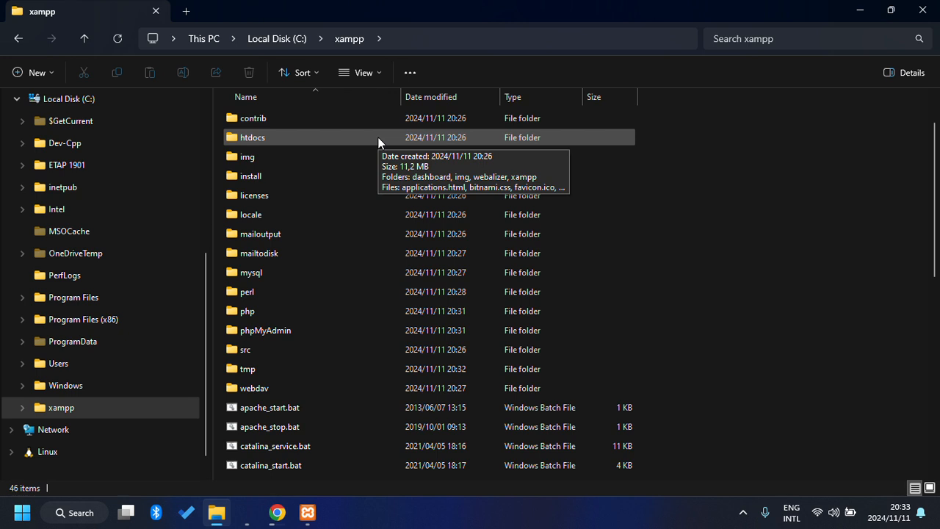
{"action": "right_click", "coordinate": [282, 136]}
{"action": "right_click", "coordinate": [261, 137]}
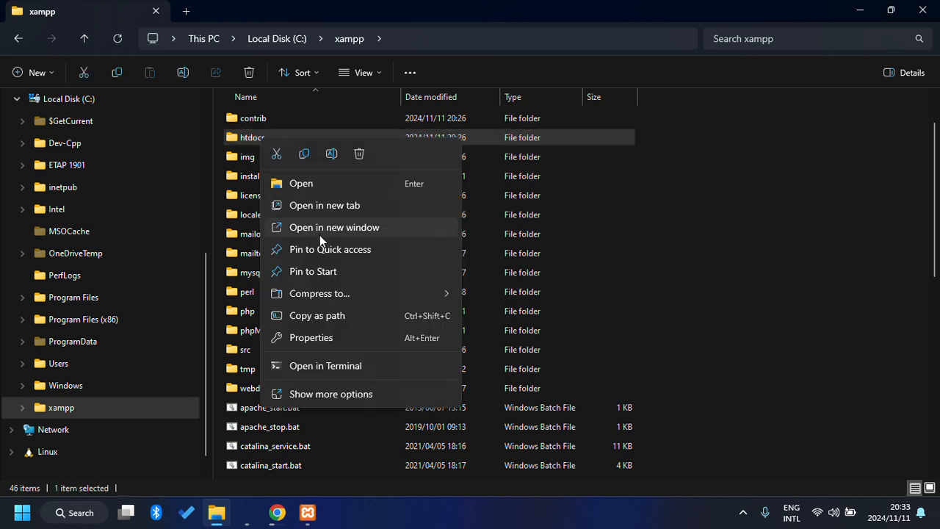
{"action": "left_click", "coordinate": [320, 250]}
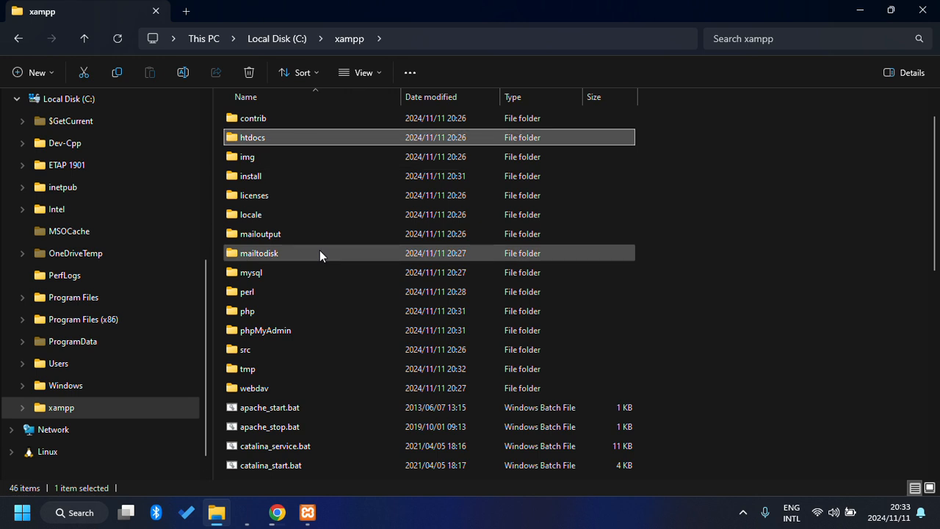
{"action": "scroll", "coordinate": [320, 251], "scroll_direction": "up", "scroll_amount": 1}
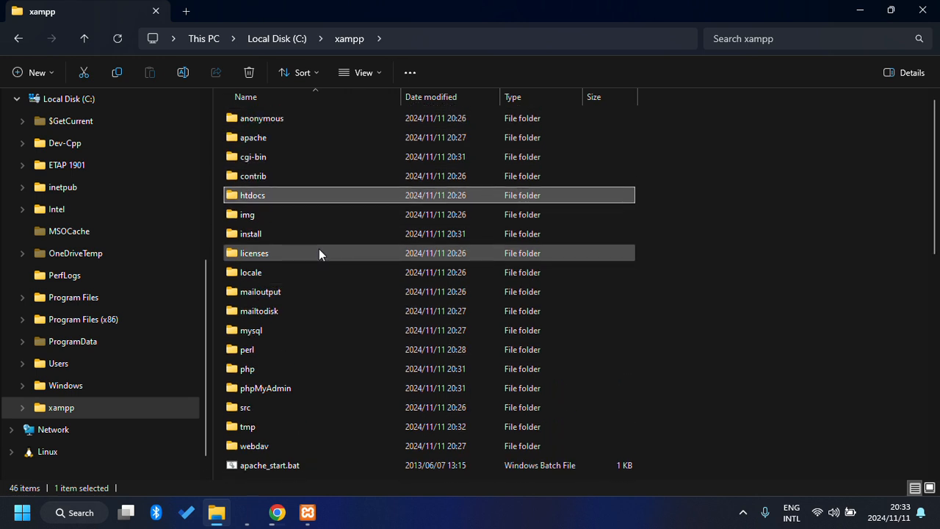
{"action": "scroll", "coordinate": [85, 219], "scroll_direction": "up", "scroll_amount": 4}
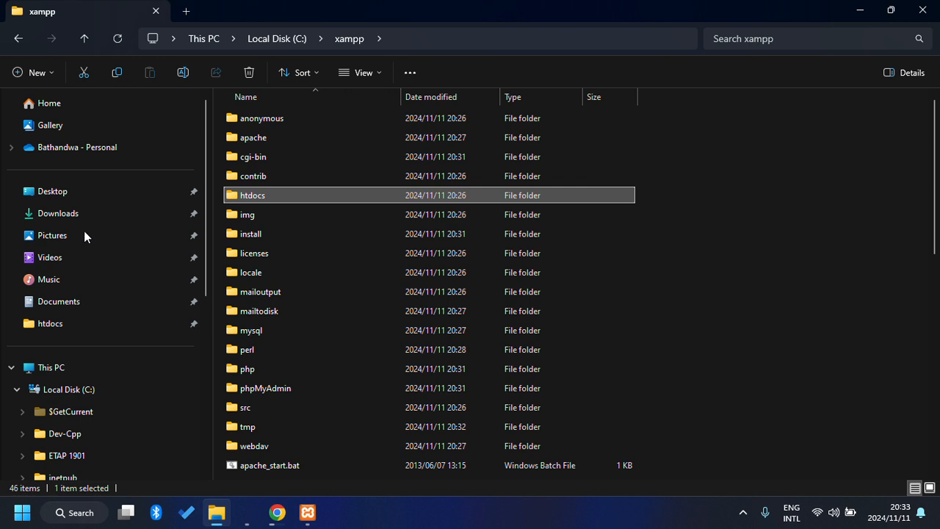
{"action": "left_click", "coordinate": [75, 324]}
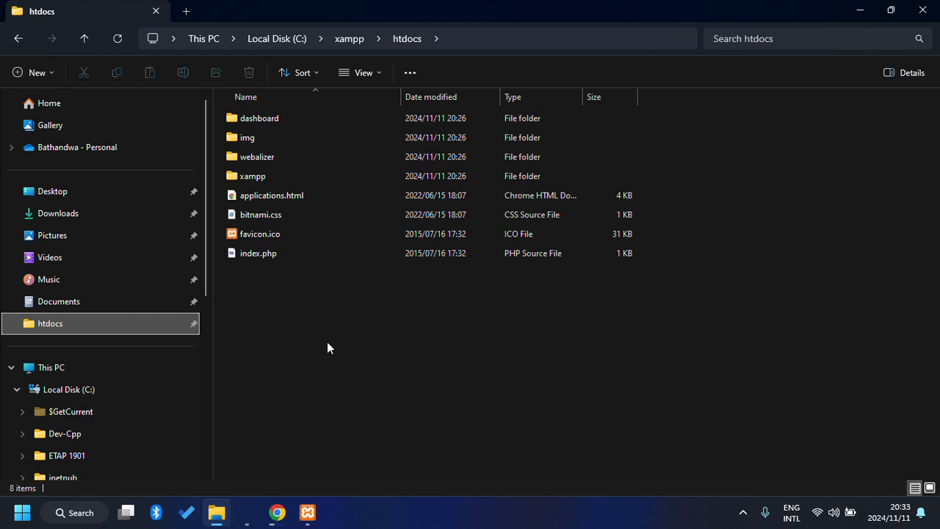
Copy the gdg-login project folder from the Desktop with Ctrl+C.
{"action": "left_click", "coordinate": [11, 367]}
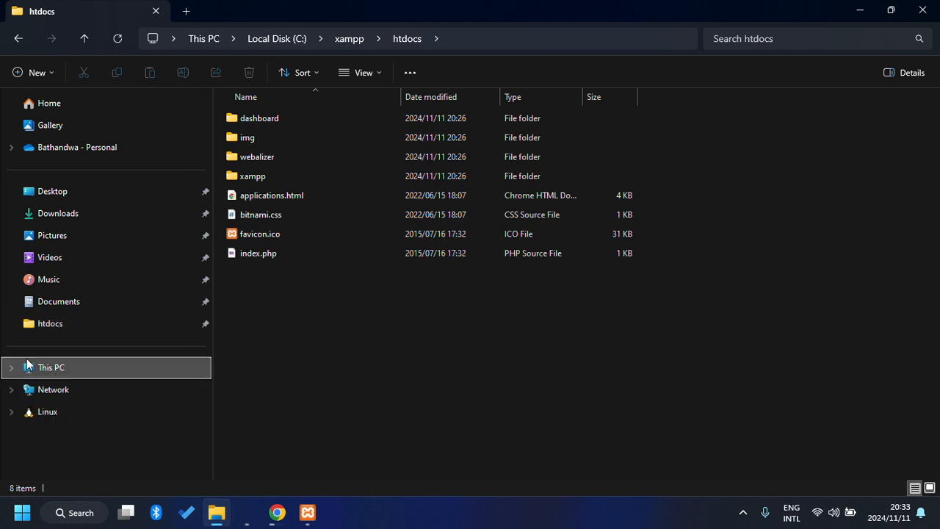
{"action": "left_click", "coordinate": [129, 194]}
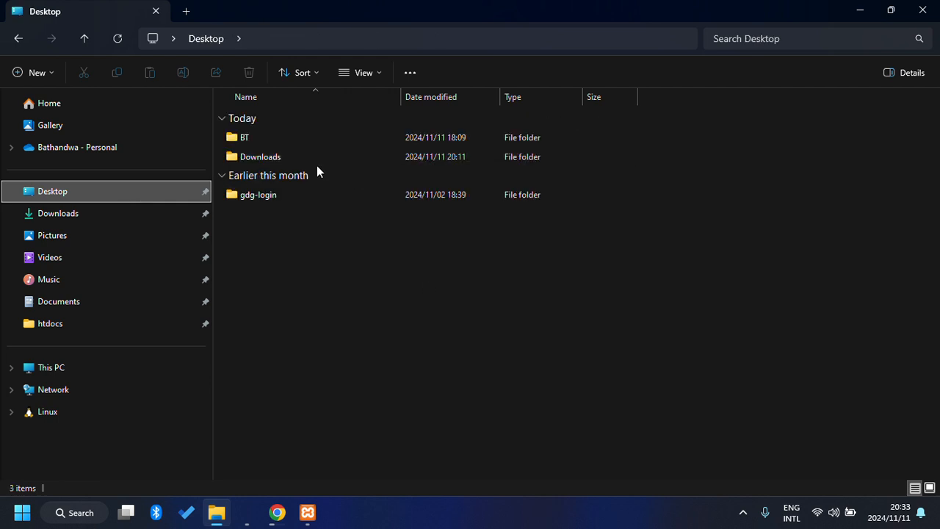
{"action": "left_click", "coordinate": [275, 197]}
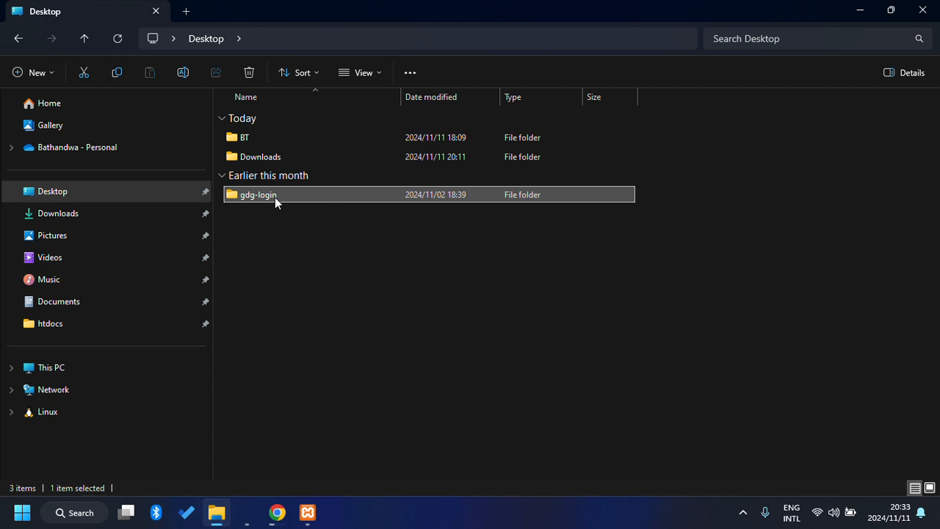
{"action": "key", "text": "ctrl+c"}
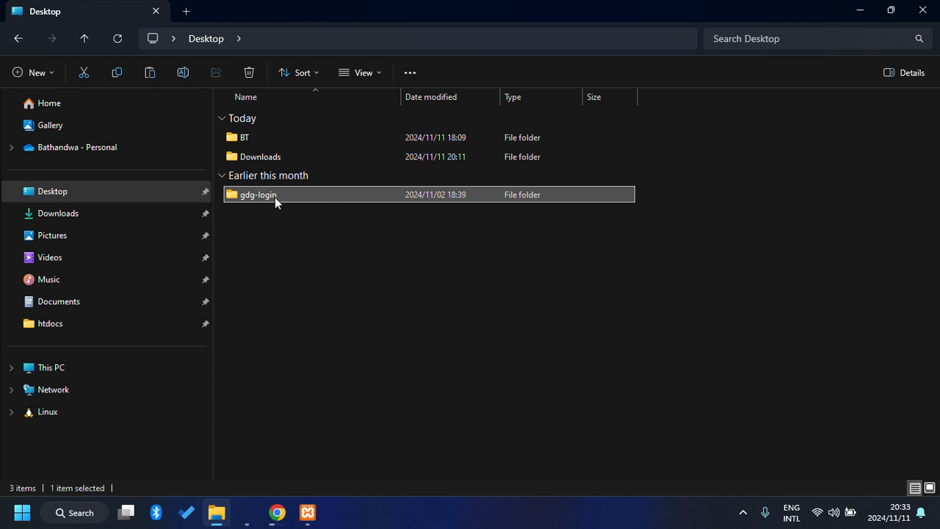
Return to htdocs, open the copied gdg-login folder and view its full right-click options.
{"action": "left_click", "coordinate": [83, 327]}
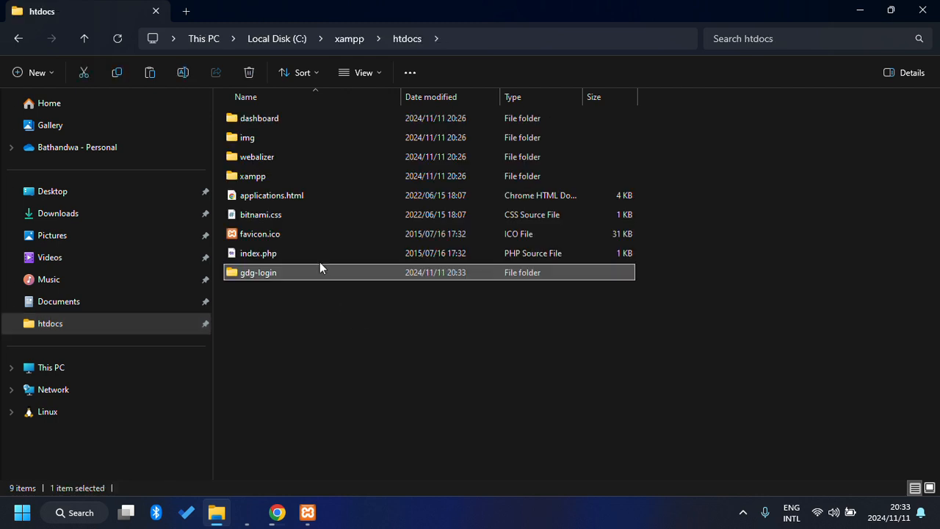
{"action": "double_click", "coordinate": [308, 274]}
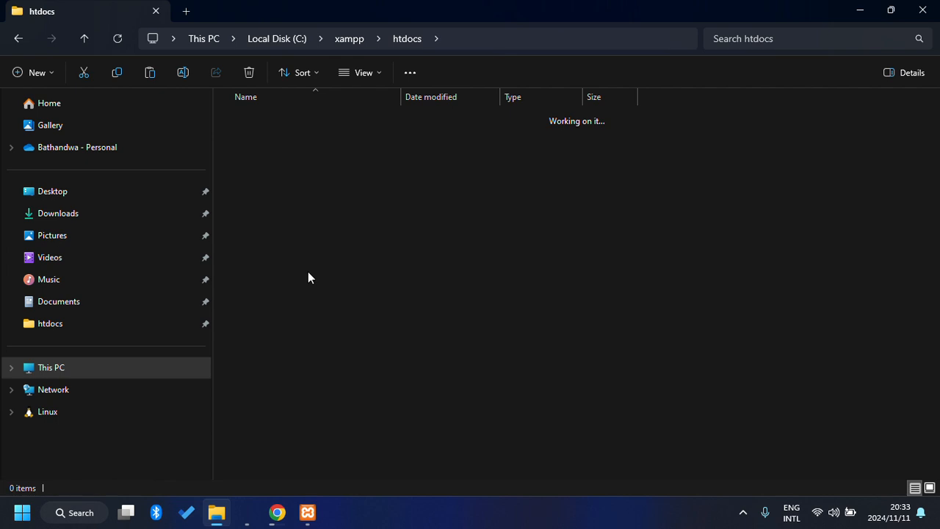
{"action": "right_click", "coordinate": [351, 359]}
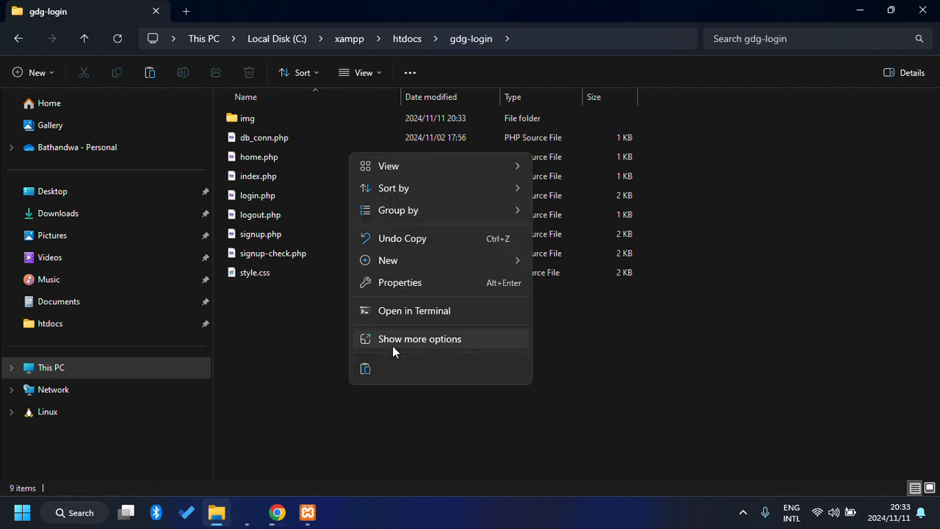
{"action": "left_click", "coordinate": [439, 338]}
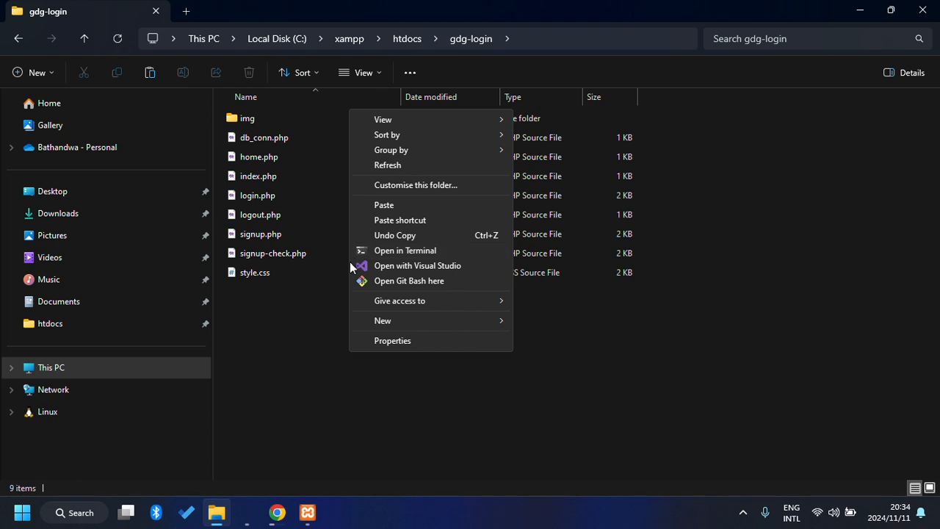
{"action": "left_click", "coordinate": [291, 362]}
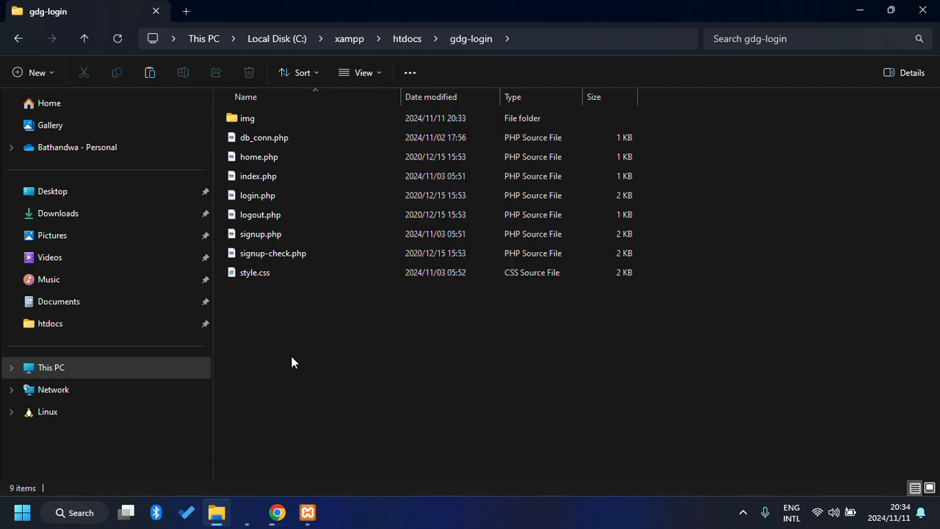
Open a command prompt in gdg-login from the address bar and run 'code .'.
{"action": "left_click", "coordinate": [622, 42]}
{"action": "type", "text": "cmd"}
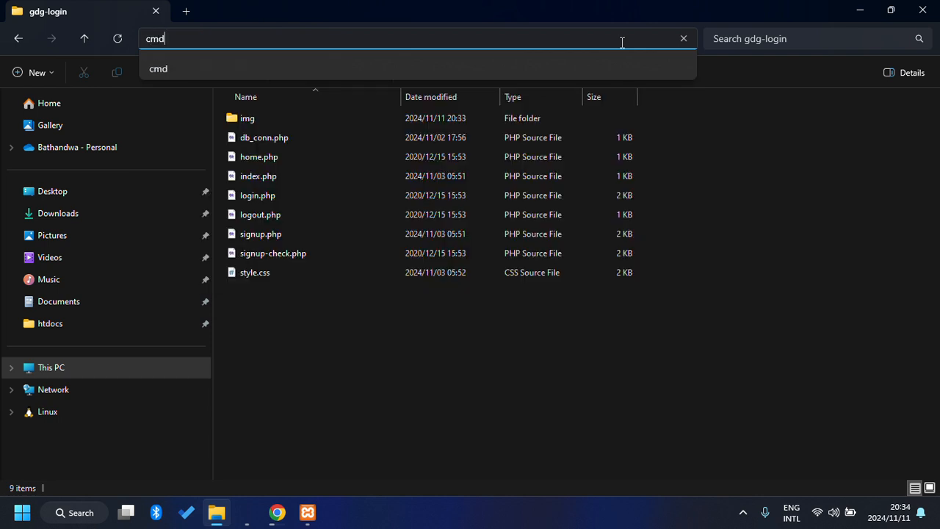
{"action": "key", "text": "Return"}
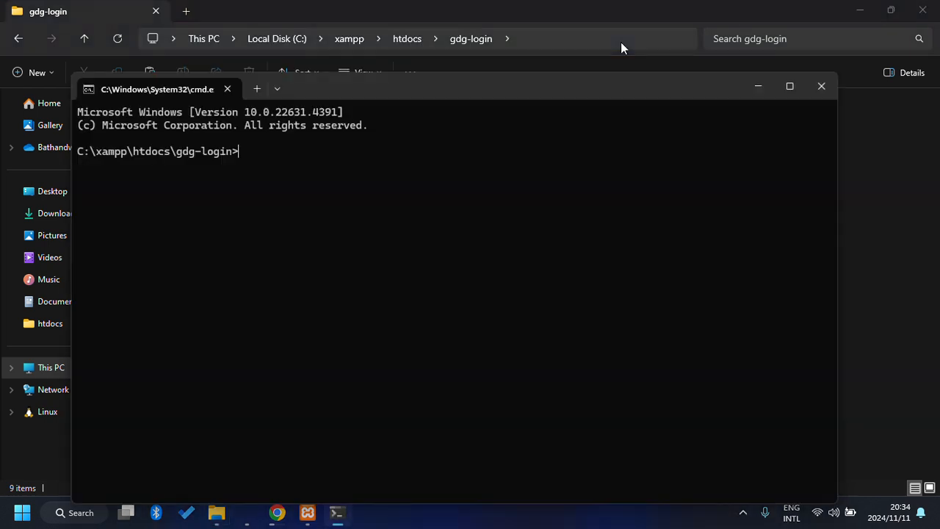
{"action": "type", "text": "code ."}
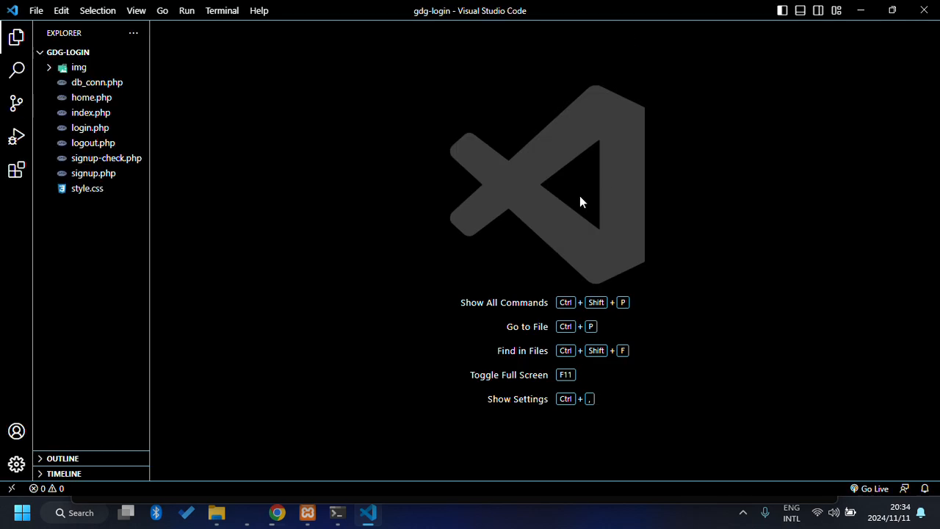
Select index.php in VS Code, then in Chrome close the download tab and open a new tab.
{"action": "left_click", "coordinate": [94, 114]}
{"action": "left_click", "coordinate": [279, 514]}
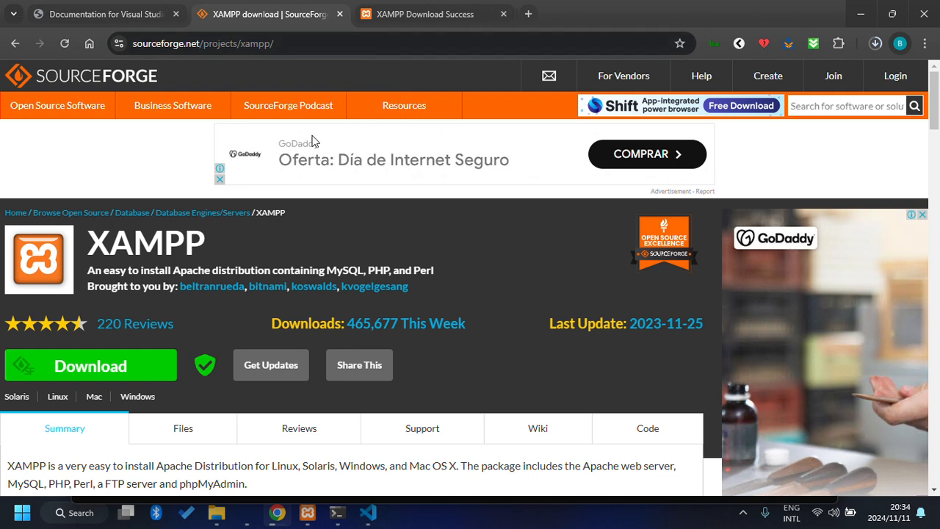
{"action": "key", "text": "ctrl+w"}
{"action": "key", "text": "ctrl+w"}
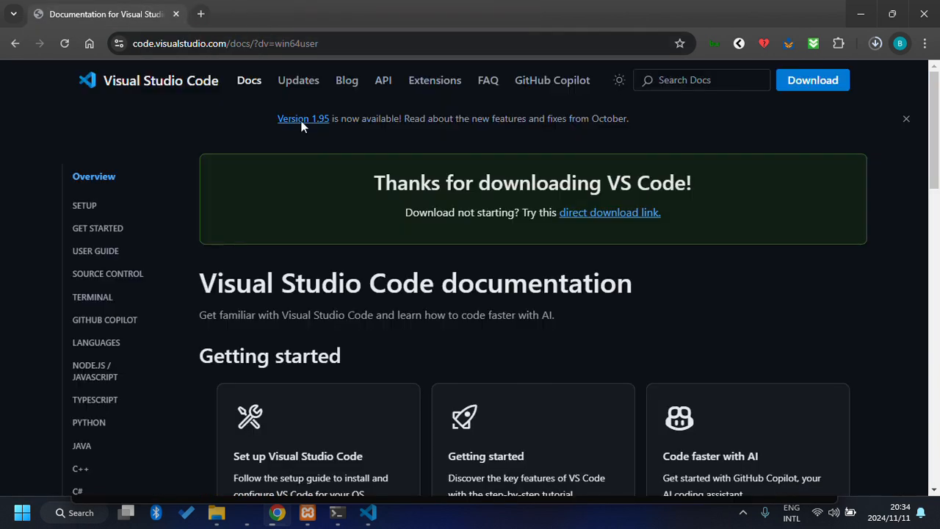
{"action": "left_click", "coordinate": [201, 13]}
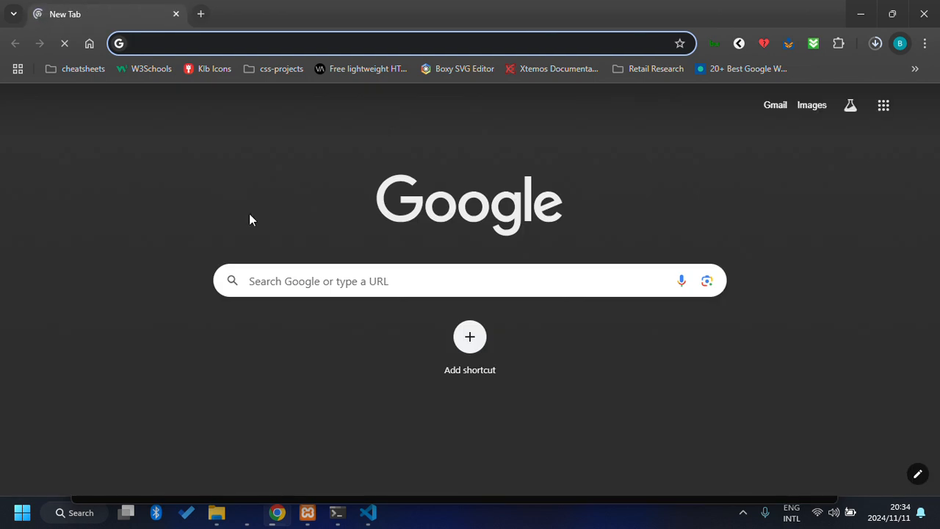
Load localhost/gdg-login without the autocompleted index.php, then go to its sign-up page.
{"action": "type", "text": "localho"}
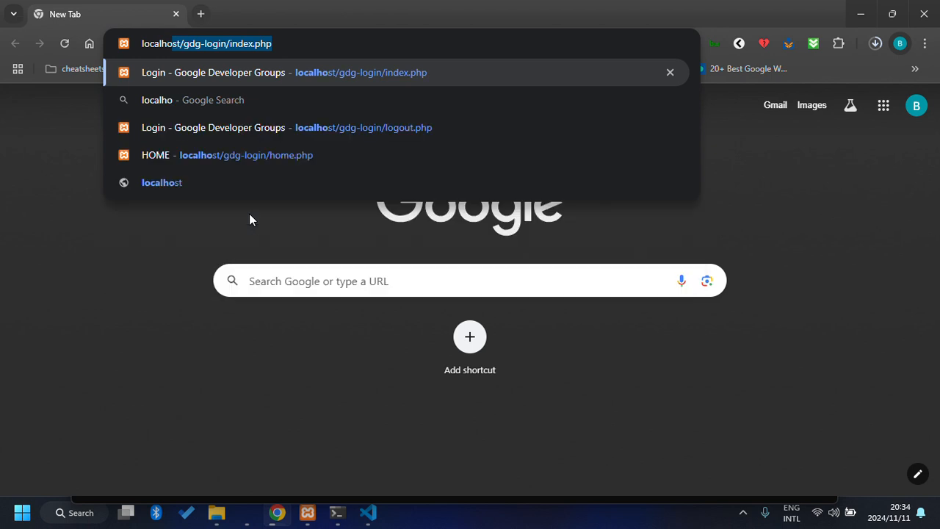
{"action": "type", "text": "st/"}
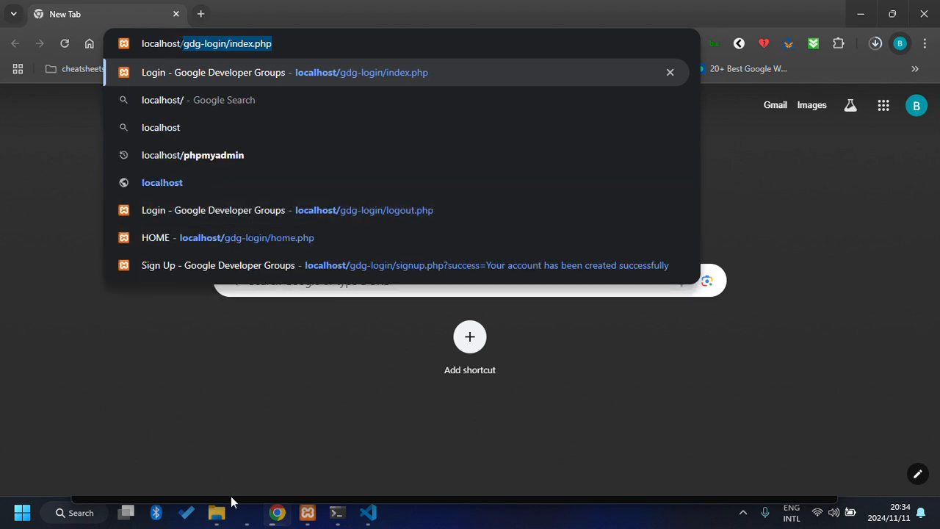
{"action": "mouse_move", "coordinate": [214, 523]}
{"action": "mouse_move", "coordinate": [222, 455]}
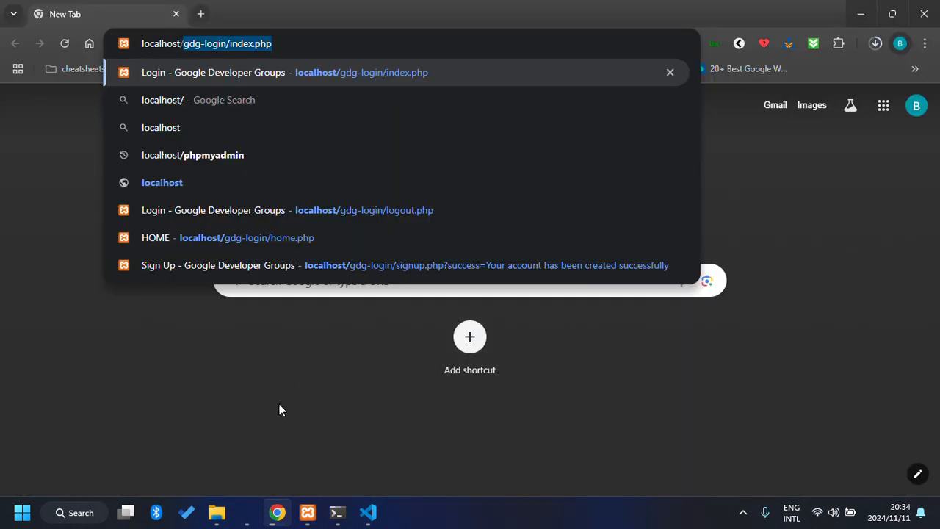
{"action": "type", "text": "gdg"}
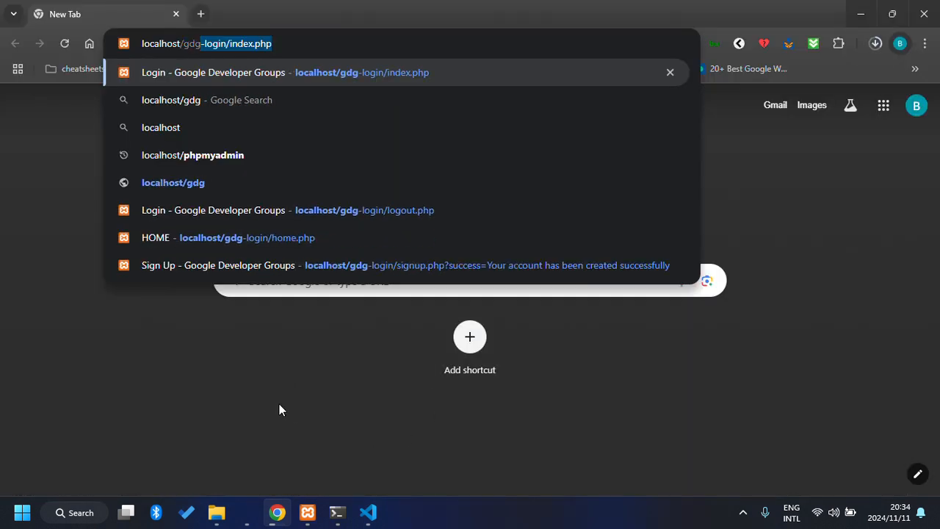
{"action": "type", "text": "-login"}
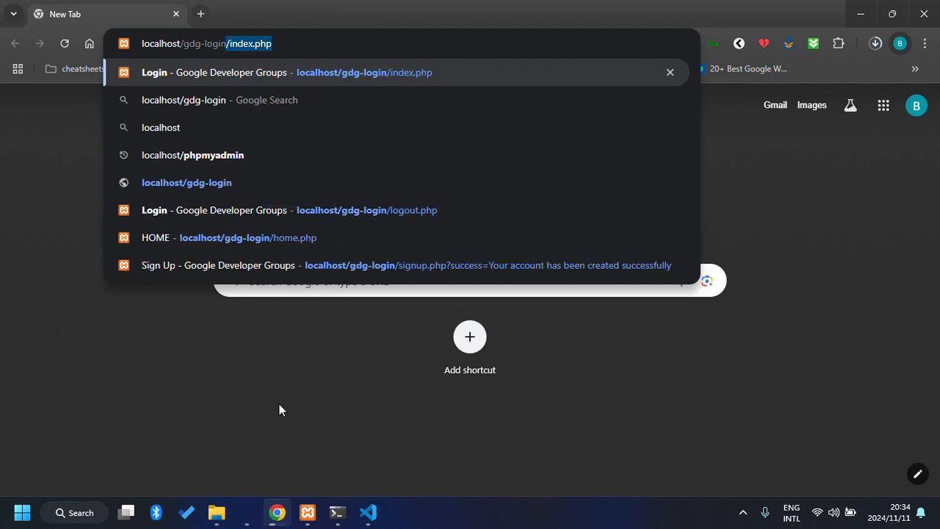
{"action": "key", "text": "BackSpace"}
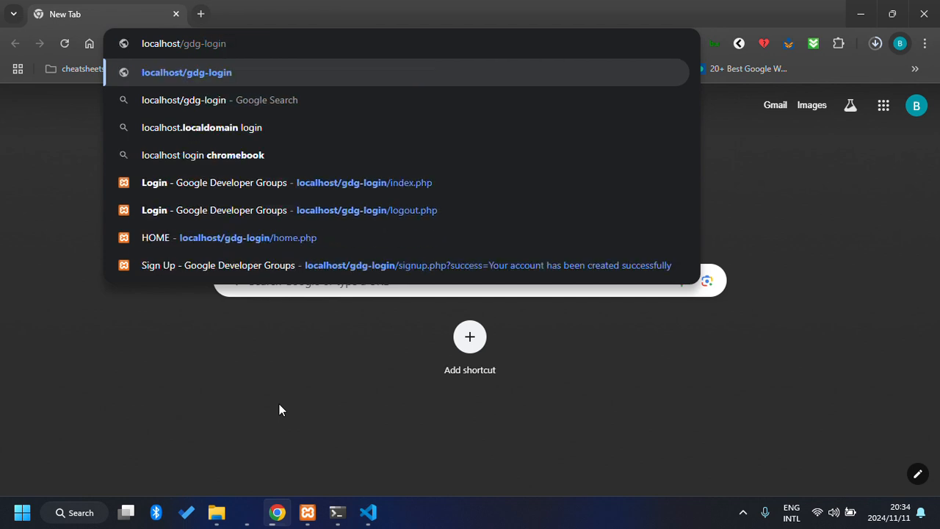
{"action": "key", "text": "Return"}
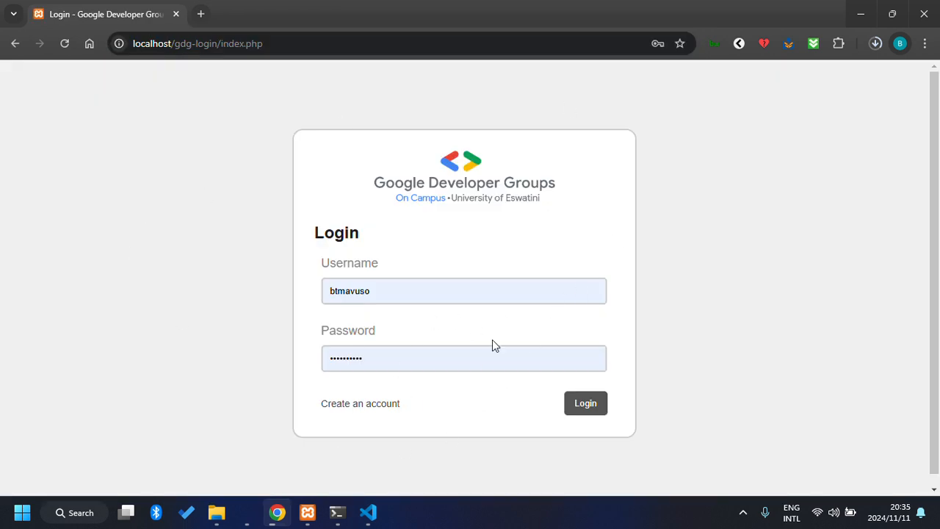
{"action": "left_click", "coordinate": [374, 405]}
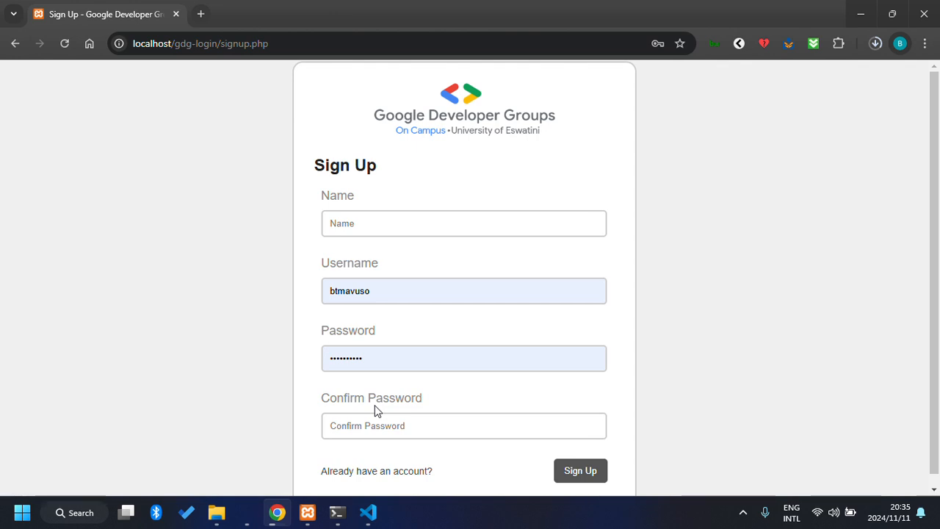
Scroll up and down the Google Developer Groups Sign Up form to review its fields.
{"action": "scroll", "coordinate": [375, 410], "scroll_direction": "down", "scroll_amount": 1}
{"action": "scroll", "coordinate": [375, 410], "scroll_direction": "up", "scroll_amount": 1}
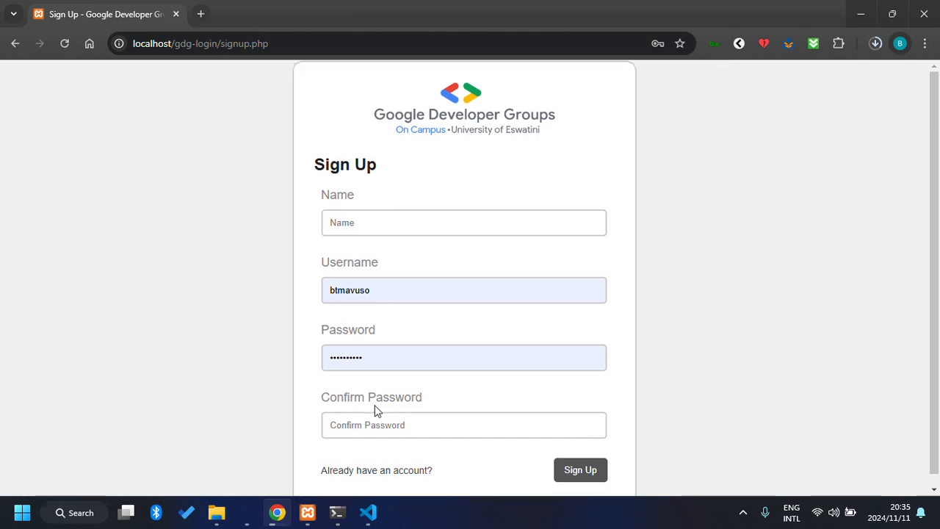
{"action": "scroll", "coordinate": [374, 410], "scroll_direction": "down", "scroll_amount": 1}
{"action": "scroll", "coordinate": [374, 410], "scroll_direction": "up", "scroll_amount": 1}
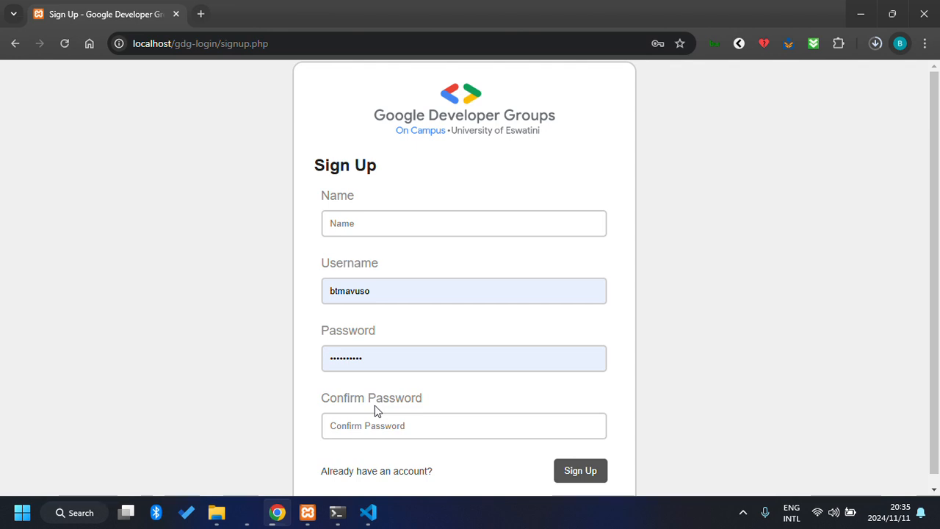
{"action": "scroll", "coordinate": [374, 410], "scroll_direction": "down", "scroll_amount": 1}
{"action": "scroll", "coordinate": [374, 409], "scroll_direction": "up", "scroll_amount": 1}
{"action": "scroll", "coordinate": [375, 410], "scroll_direction": "down", "scroll_amount": 1}
{"action": "scroll", "coordinate": [375, 410], "scroll_direction": "up", "scroll_amount": 1}
{"action": "scroll", "coordinate": [451, 152], "scroll_direction": "down", "scroll_amount": 1}
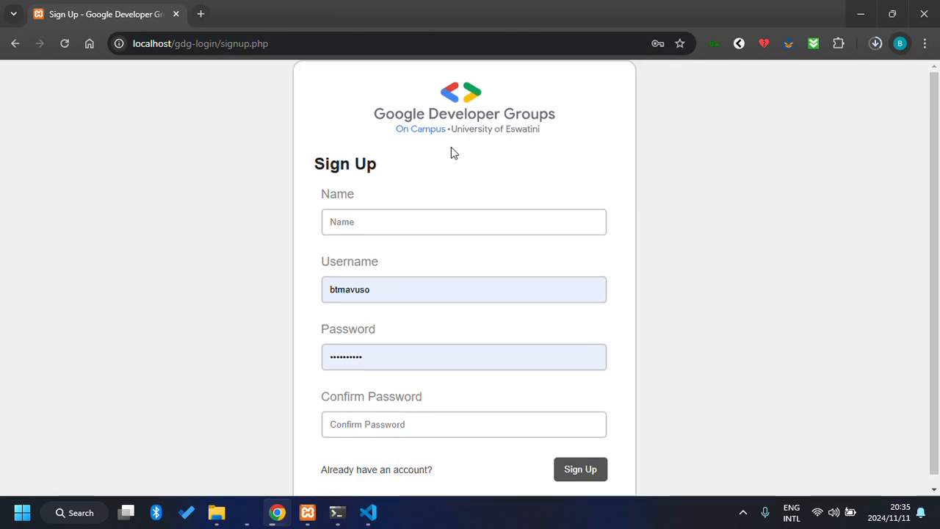
{"action": "scroll", "coordinate": [453, 152], "scroll_direction": "up", "scroll_amount": 1}
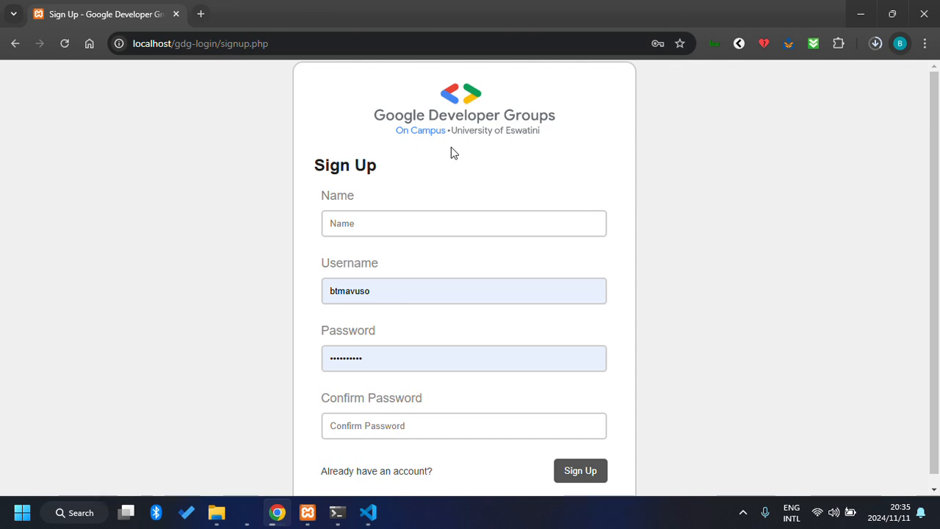
{"action": "scroll", "coordinate": [451, 152], "scroll_direction": "down", "scroll_amount": 1}
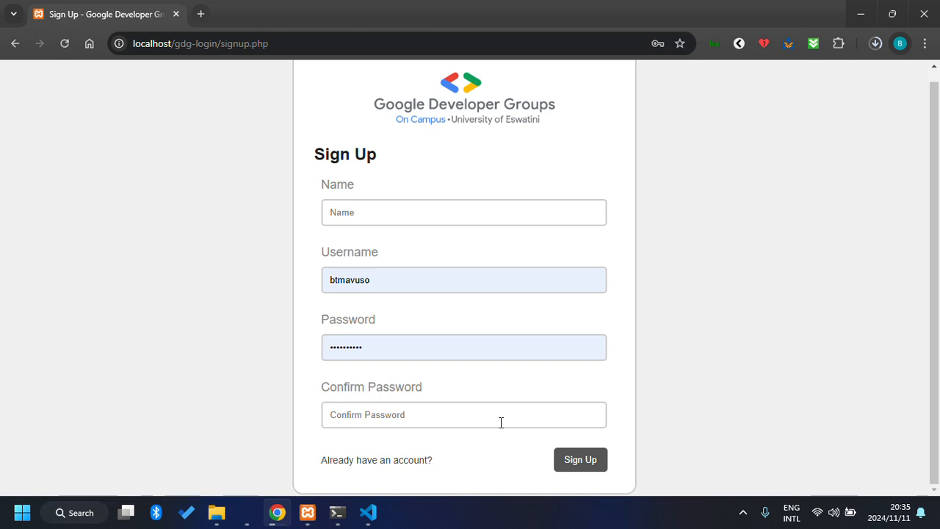
{"action": "scroll", "coordinate": [501, 422], "scroll_direction": "up", "scroll_amount": 1}
{"action": "scroll", "coordinate": [500, 422], "scroll_direction": "down", "scroll_amount": 1}
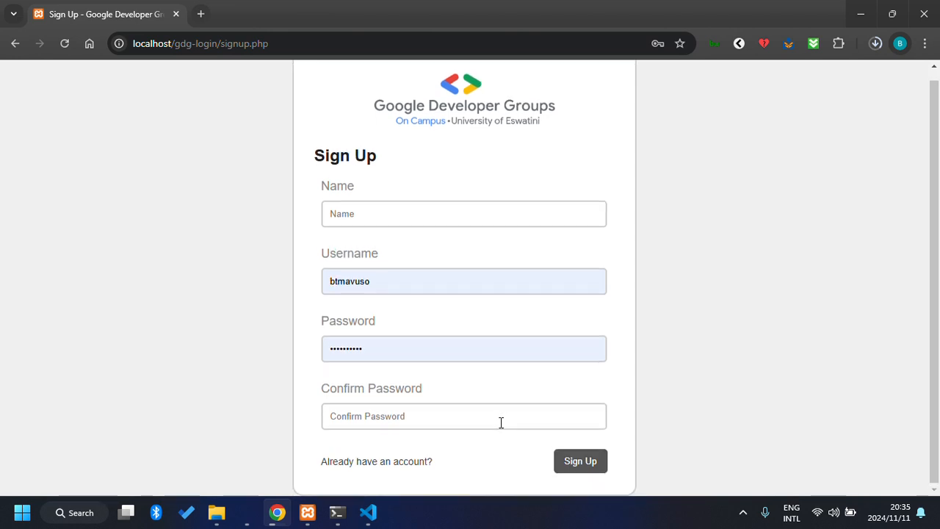
{"action": "scroll", "coordinate": [501, 422], "scroll_direction": "up", "scroll_amount": 1}
{"action": "scroll", "coordinate": [500, 422], "scroll_direction": "down", "scroll_amount": 1}
{"action": "scroll", "coordinate": [500, 422], "scroll_direction": "up", "scroll_amount": 1}
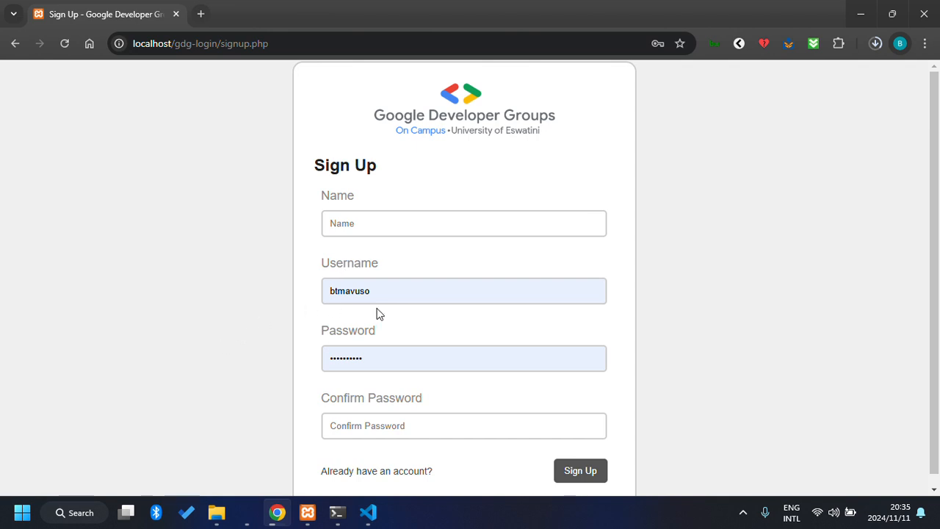
{"action": "scroll", "coordinate": [377, 315], "scroll_direction": "down", "scroll_amount": 1}
{"action": "scroll", "coordinate": [378, 314], "scroll_direction": "up", "scroll_amount": 1}
{"action": "scroll", "coordinate": [441, 410], "scroll_direction": "down", "scroll_amount": 1}
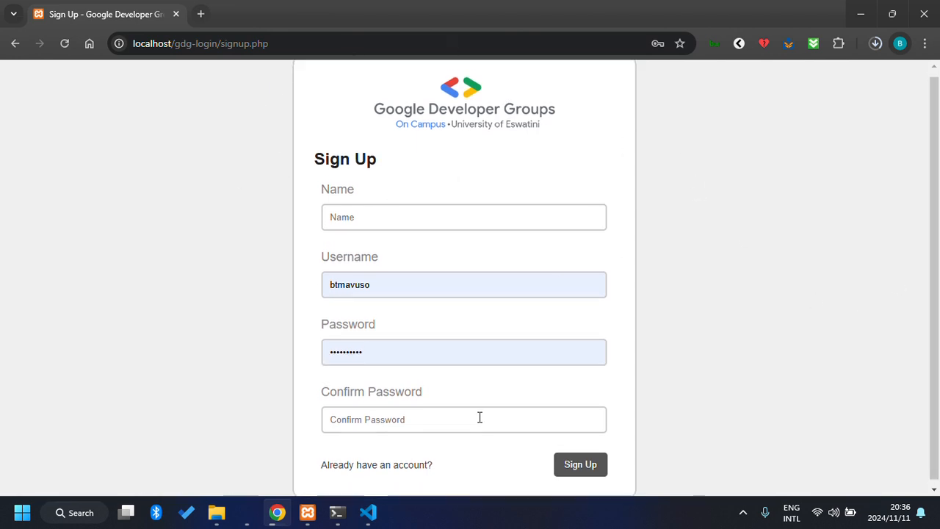
{"action": "scroll", "coordinate": [480, 417], "scroll_direction": "up", "scroll_amount": 1}
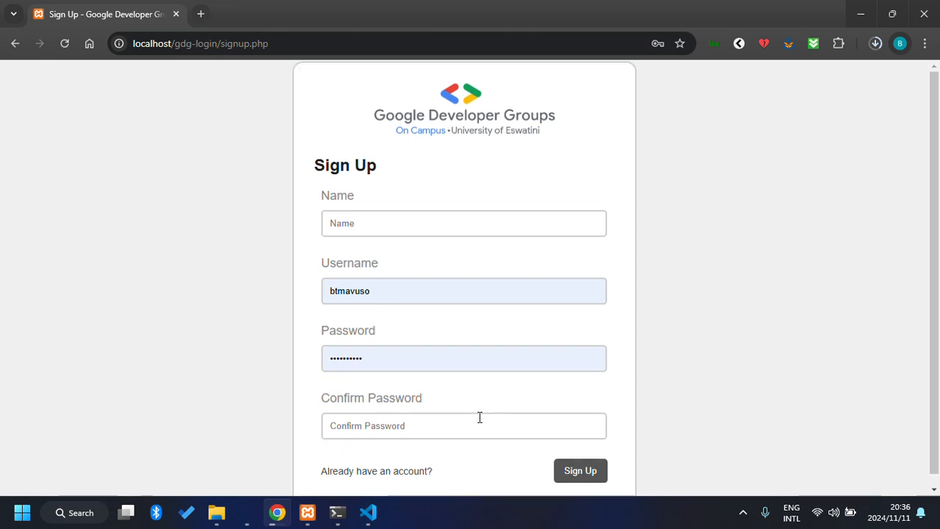
{"action": "left_click", "coordinate": [384, 426]}
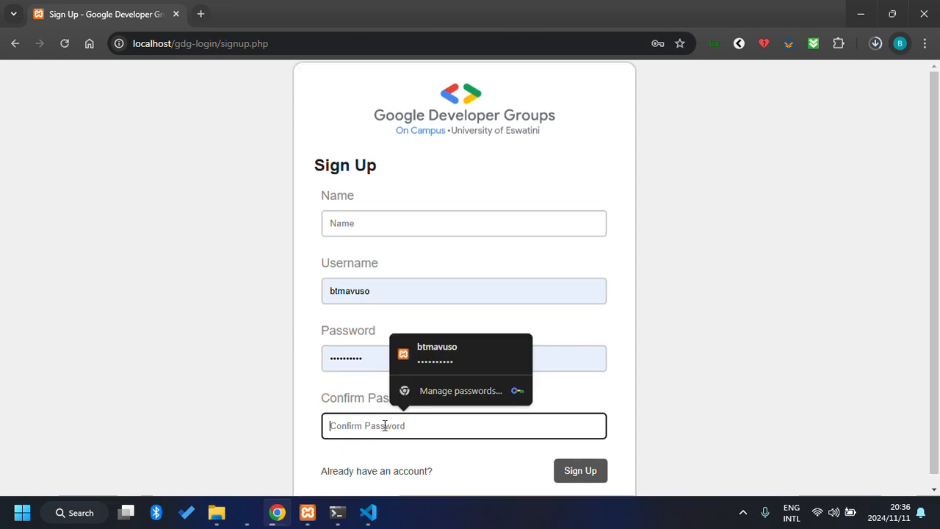
{"action": "left_click", "coordinate": [343, 354]}
{"action": "left_click", "coordinate": [391, 291]}
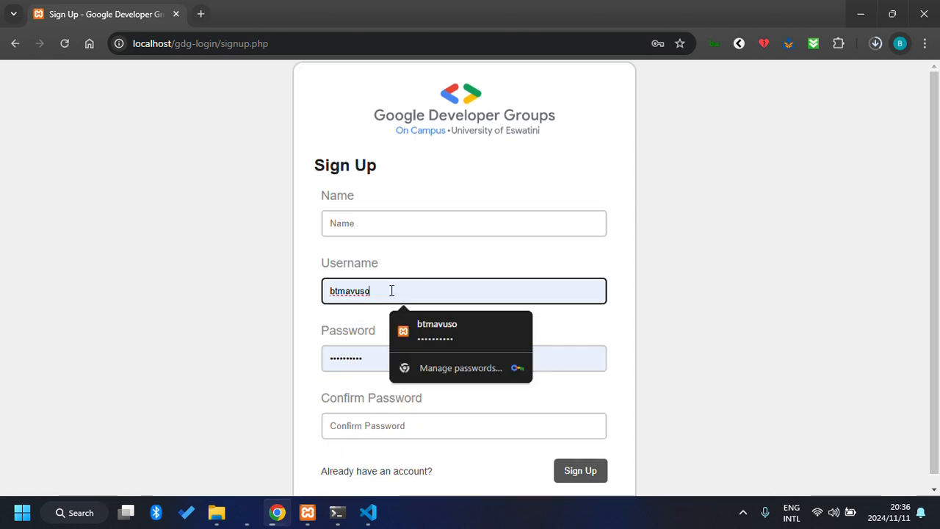
{"action": "left_click", "coordinate": [454, 214]}
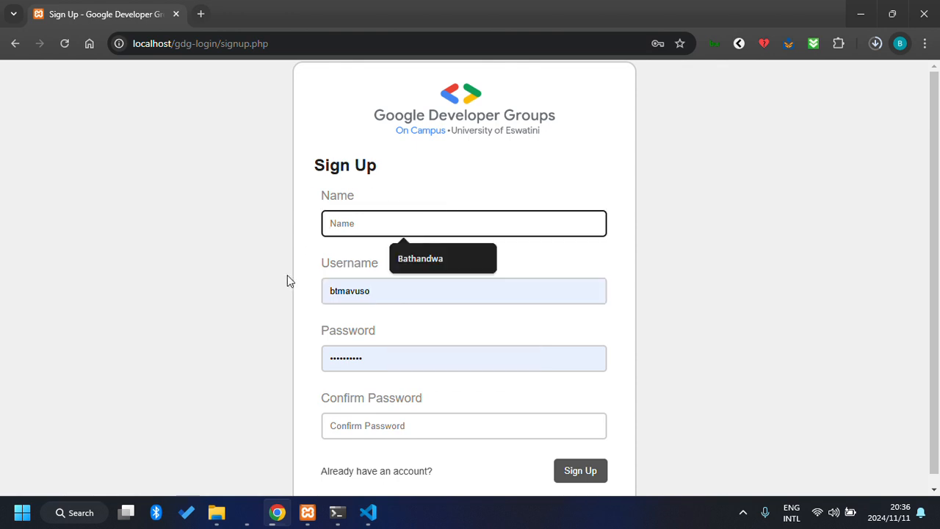
{"action": "scroll", "coordinate": [282, 294], "scroll_direction": "down", "scroll_amount": 1}
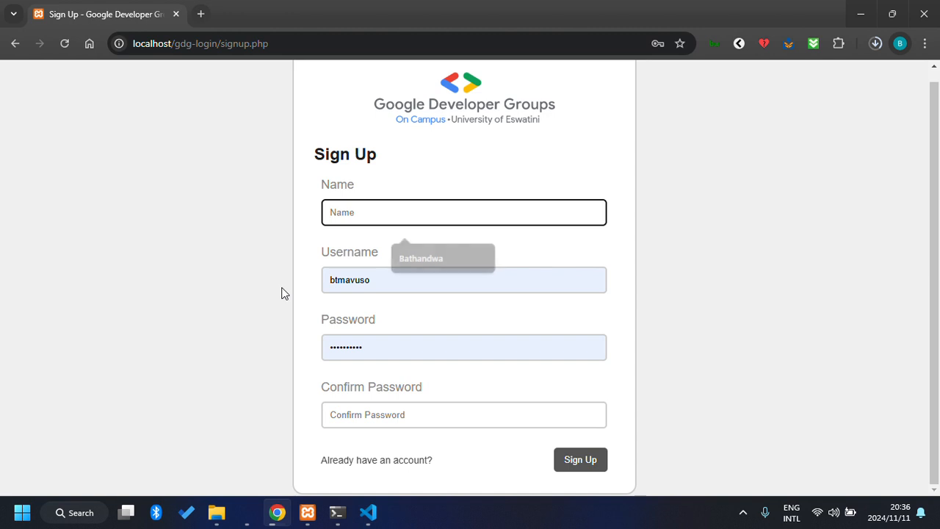
{"action": "scroll", "coordinate": [282, 293], "scroll_direction": "up", "scroll_amount": 1}
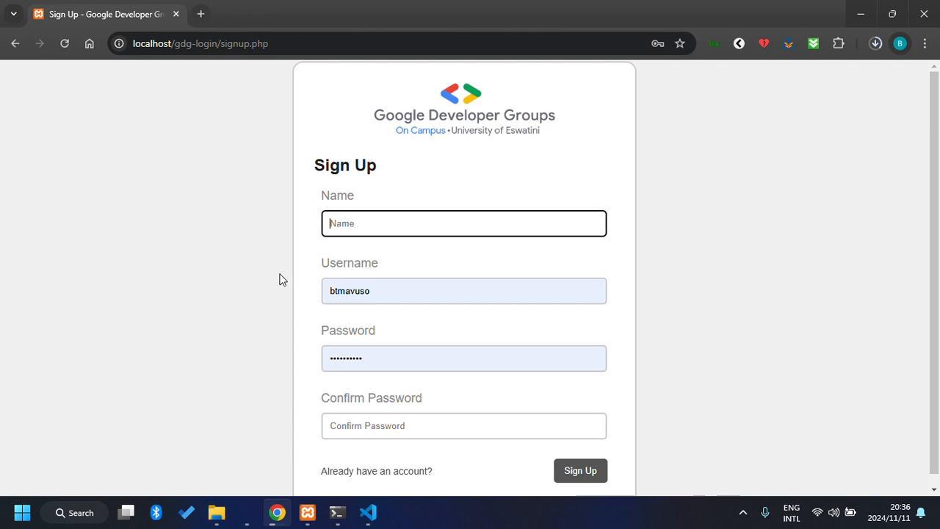
{"action": "scroll", "coordinate": [283, 280], "scroll_direction": "down", "scroll_amount": 1}
{"action": "scroll", "coordinate": [283, 279], "scroll_direction": "up", "scroll_amount": 1}
{"action": "scroll", "coordinate": [283, 280], "scroll_direction": "down", "scroll_amount": 1}
{"action": "scroll", "coordinate": [283, 280], "scroll_direction": "up", "scroll_amount": 1}
{"action": "scroll", "coordinate": [282, 280], "scroll_direction": "down", "scroll_amount": 1}
{"action": "scroll", "coordinate": [283, 280], "scroll_direction": "up", "scroll_amount": 1}
{"action": "scroll", "coordinate": [391, 259], "scroll_direction": "down", "scroll_amount": 1}
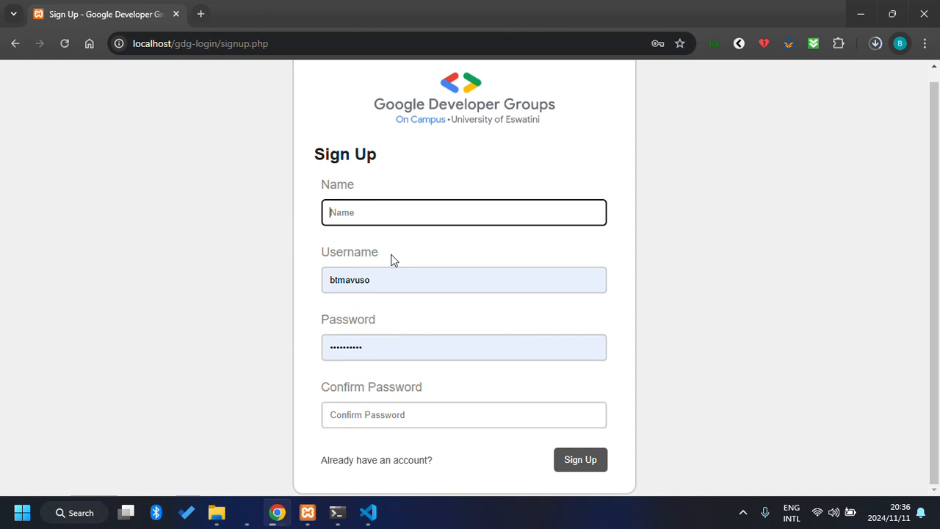
{"action": "scroll", "coordinate": [392, 260], "scroll_direction": "up", "scroll_amount": 1}
{"action": "scroll", "coordinate": [392, 259], "scroll_direction": "down", "scroll_amount": 1}
{"action": "scroll", "coordinate": [392, 259], "scroll_direction": "up", "scroll_amount": 1}
{"action": "left_click", "coordinate": [436, 166]}
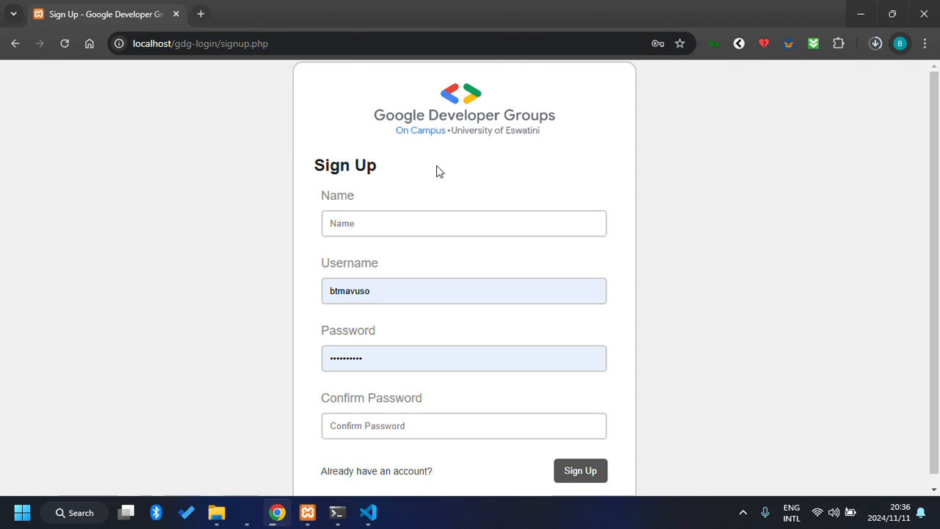
{"action": "scroll", "coordinate": [436, 171], "scroll_direction": "down", "scroll_amount": 1}
{"action": "scroll", "coordinate": [436, 171], "scroll_direction": "up", "scroll_amount": 1}
{"action": "scroll", "coordinate": [436, 167], "scroll_direction": "down", "scroll_amount": 1}
{"action": "scroll", "coordinate": [436, 167], "scroll_direction": "up", "scroll_amount": 1}
{"action": "scroll", "coordinate": [436, 171], "scroll_direction": "down", "scroll_amount": 1}
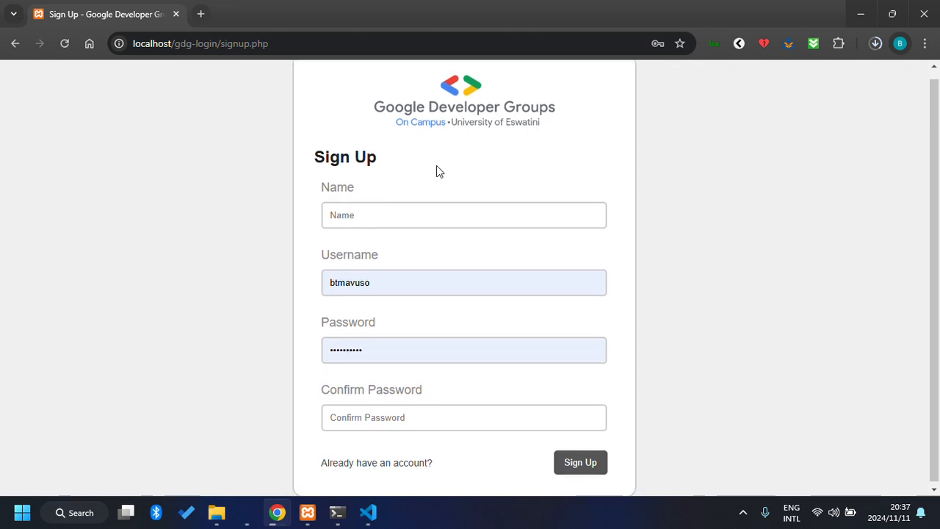
{"action": "scroll", "coordinate": [436, 171], "scroll_direction": "up", "scroll_amount": 1}
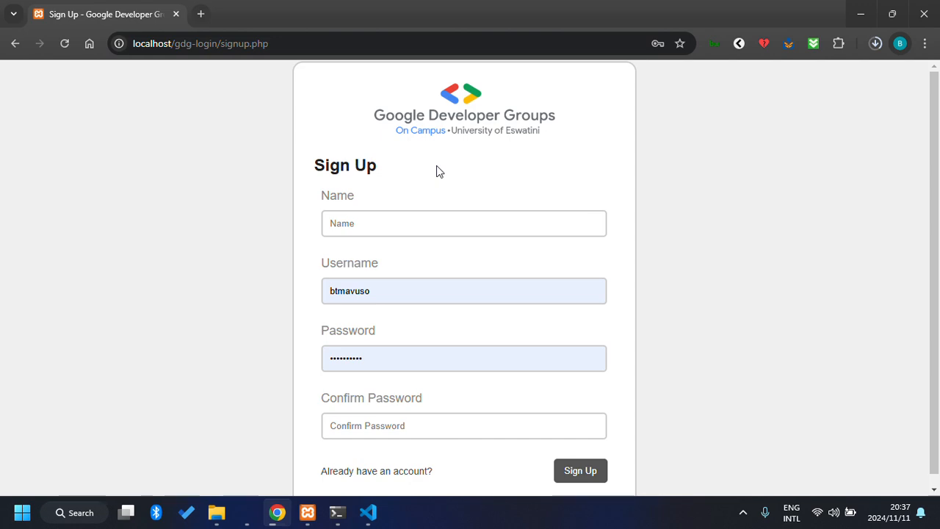